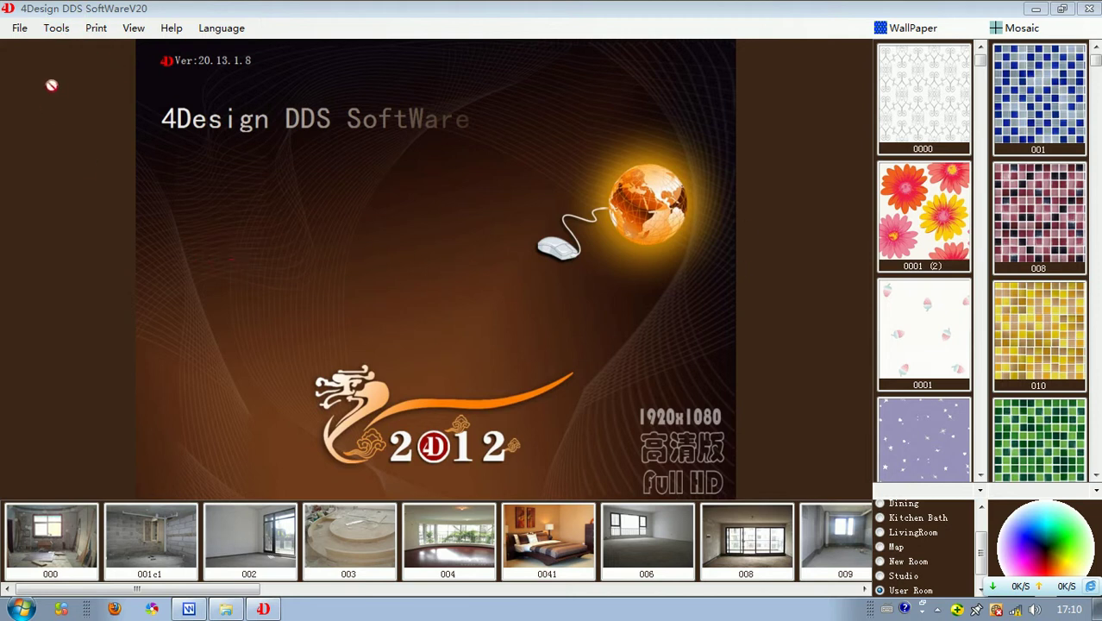
# Step: Open the Curtain Design window from the Tools menu
pyautogui.click(58, 33)
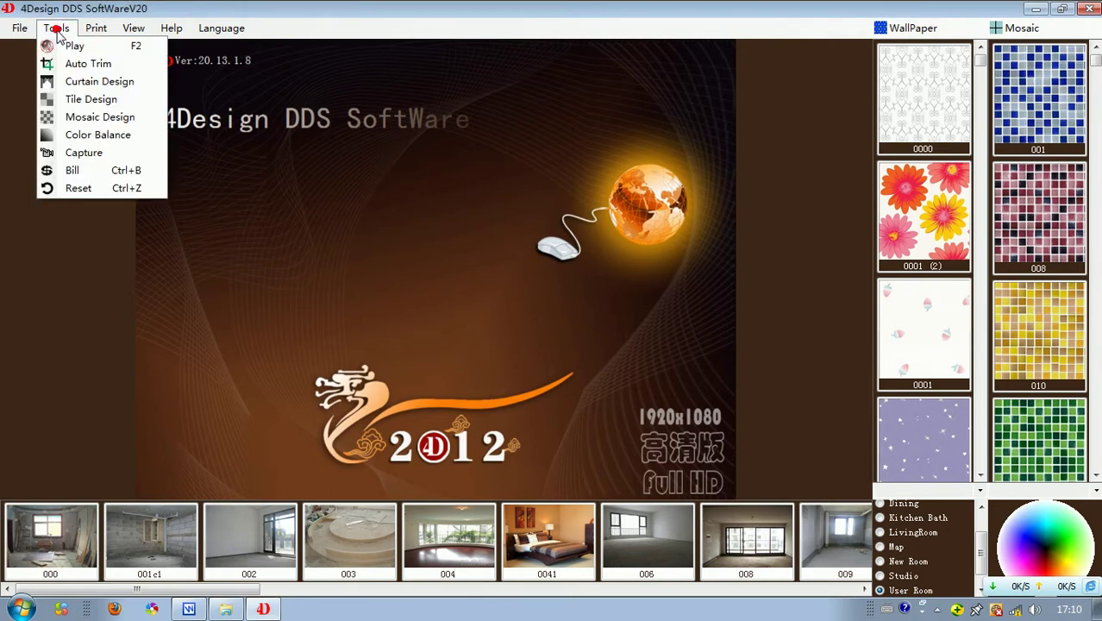
pyautogui.click(96, 86)
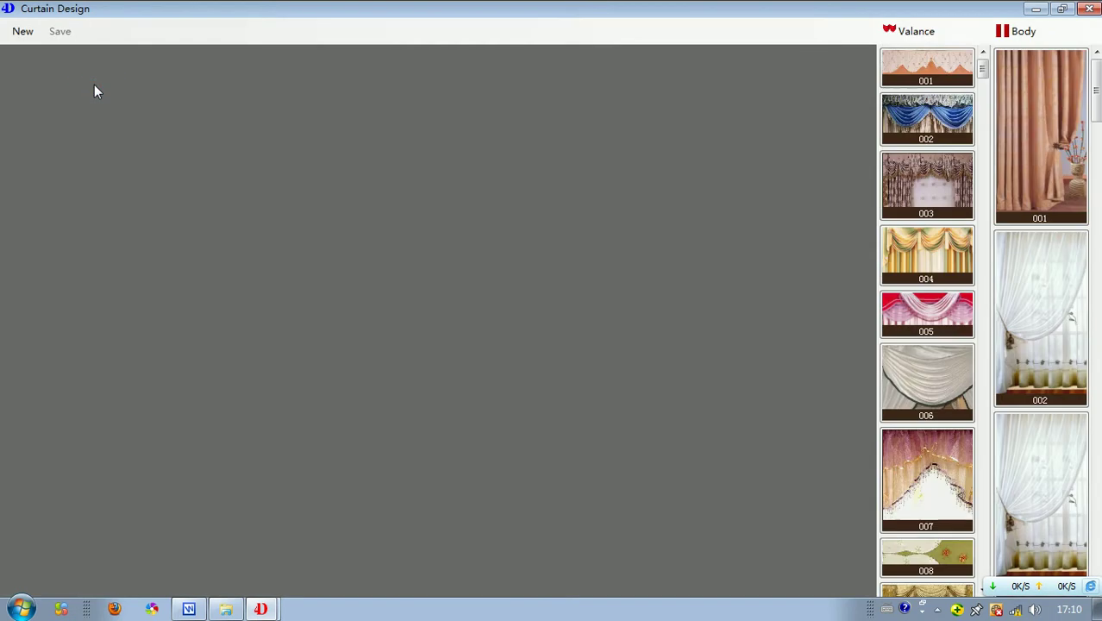
# Step: Create a new curtain design 3000 mm wide by 2600 mm high
pyautogui.click(17, 33)
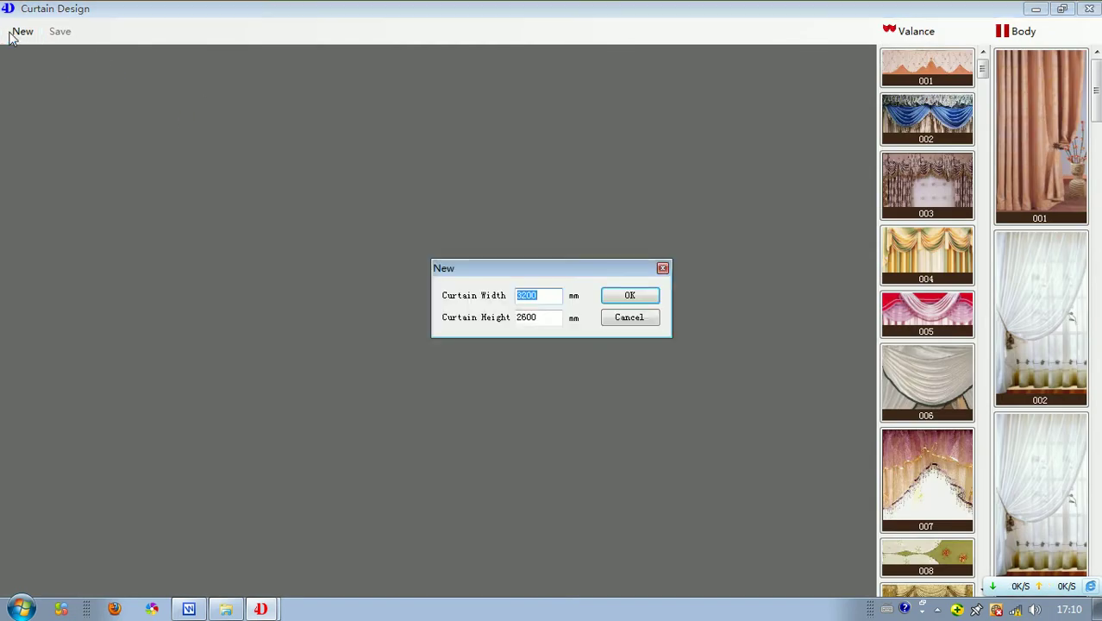
pyautogui.click(528, 295)
pyautogui.press('BackSpace')
pyautogui.write('0')
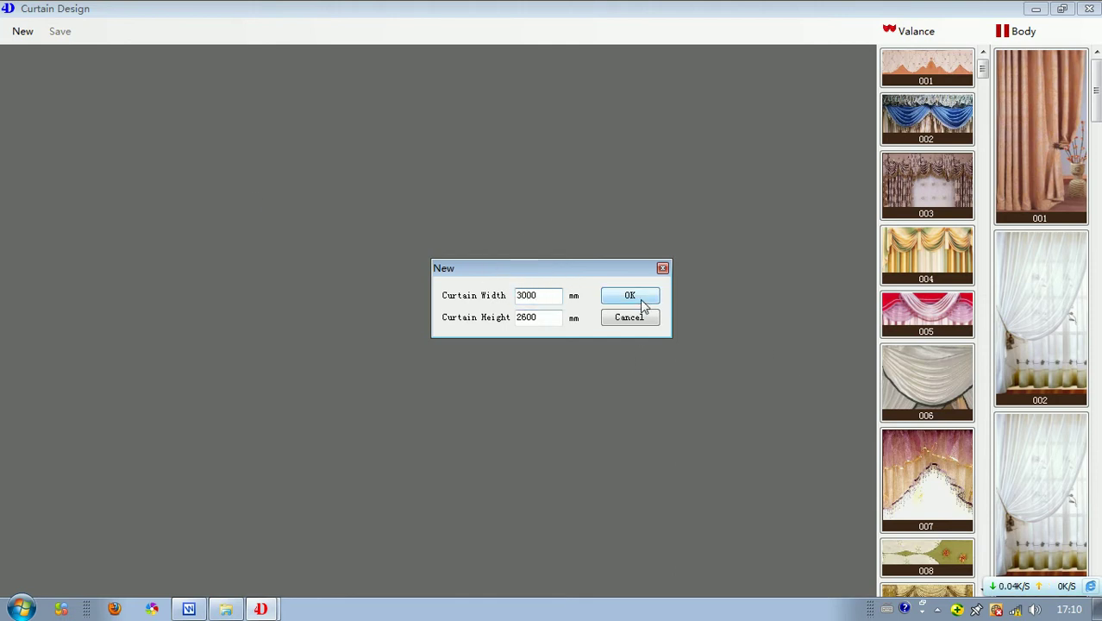
pyautogui.click(640, 300)
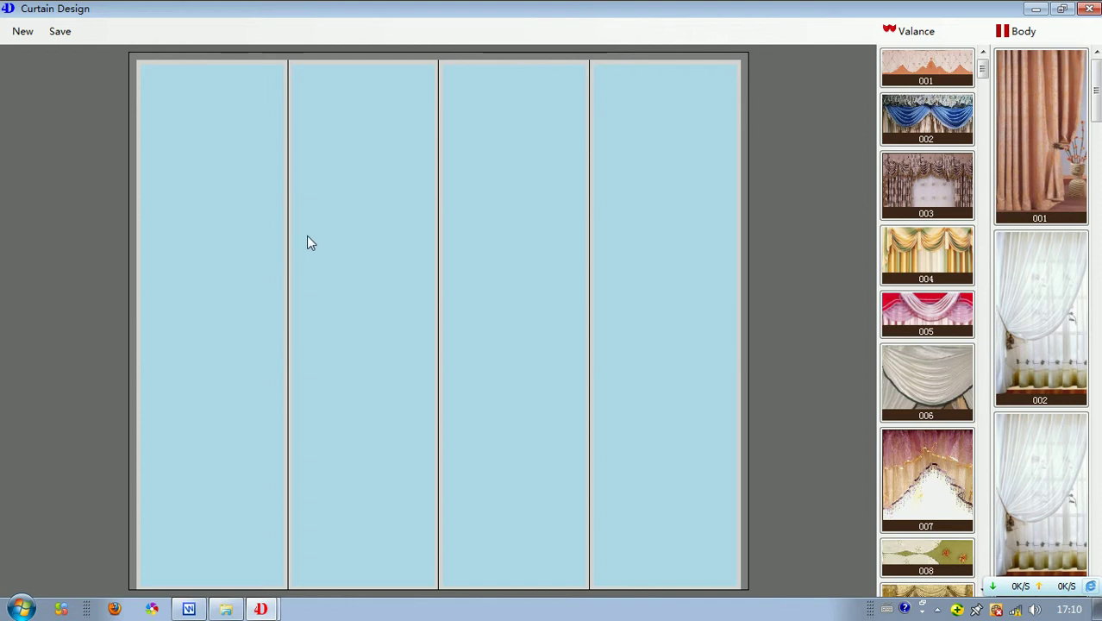
pyautogui.click(943, 33)
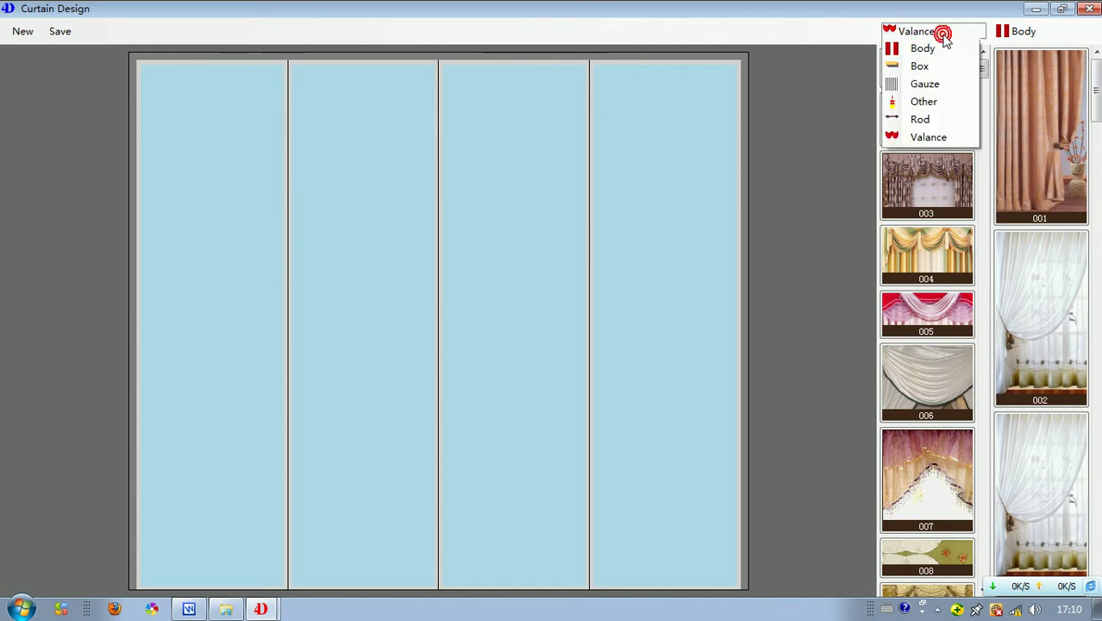
pyautogui.click(950, 141)
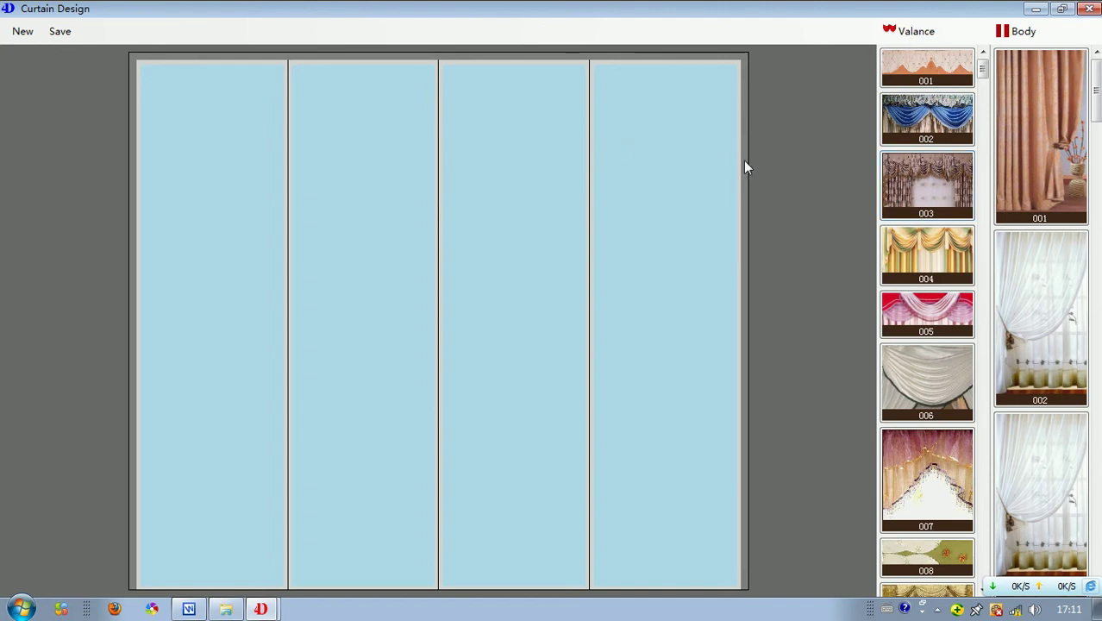
pyautogui.moveTo(936, 186); pyautogui.dragTo(471, 121)
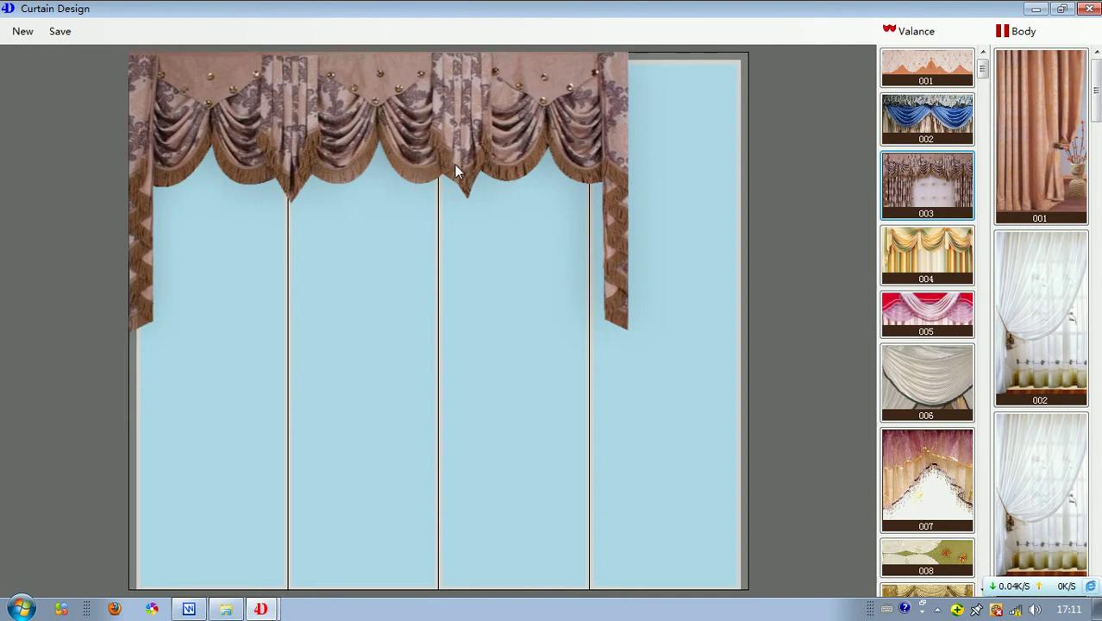
pyautogui.rightClick(509, 120)
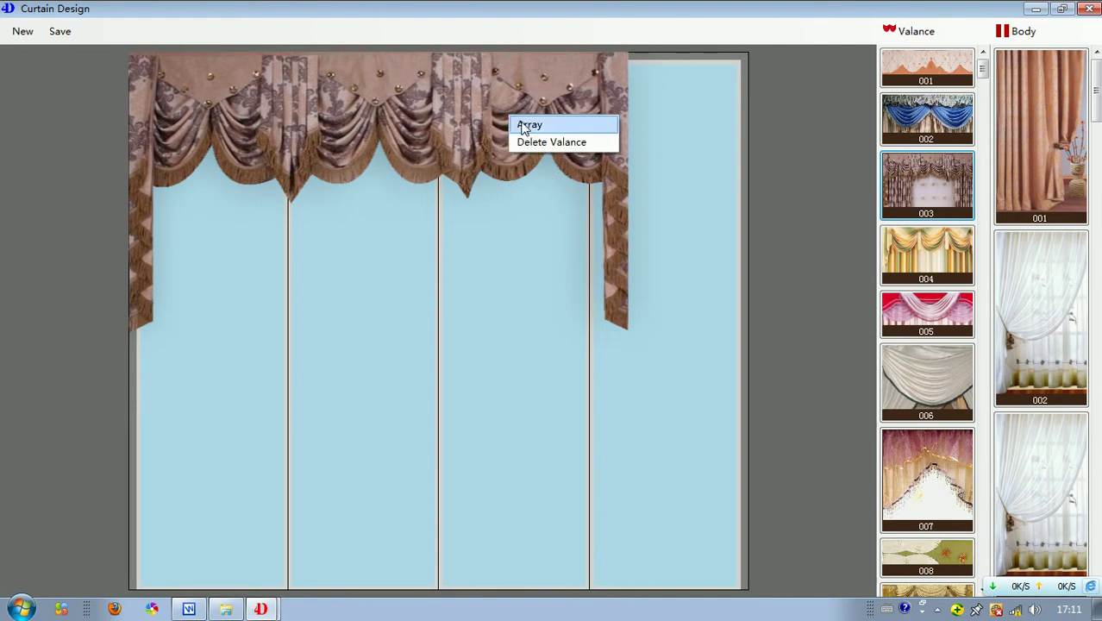
pyautogui.click(526, 126)
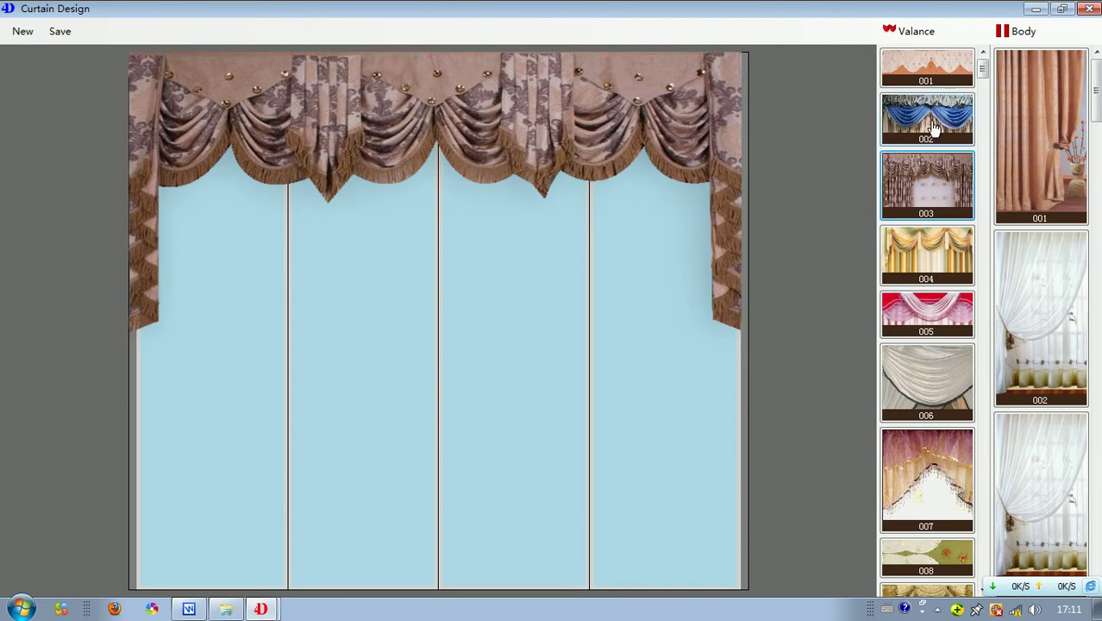
pyautogui.click(948, 257)
pyautogui.click(949, 117)
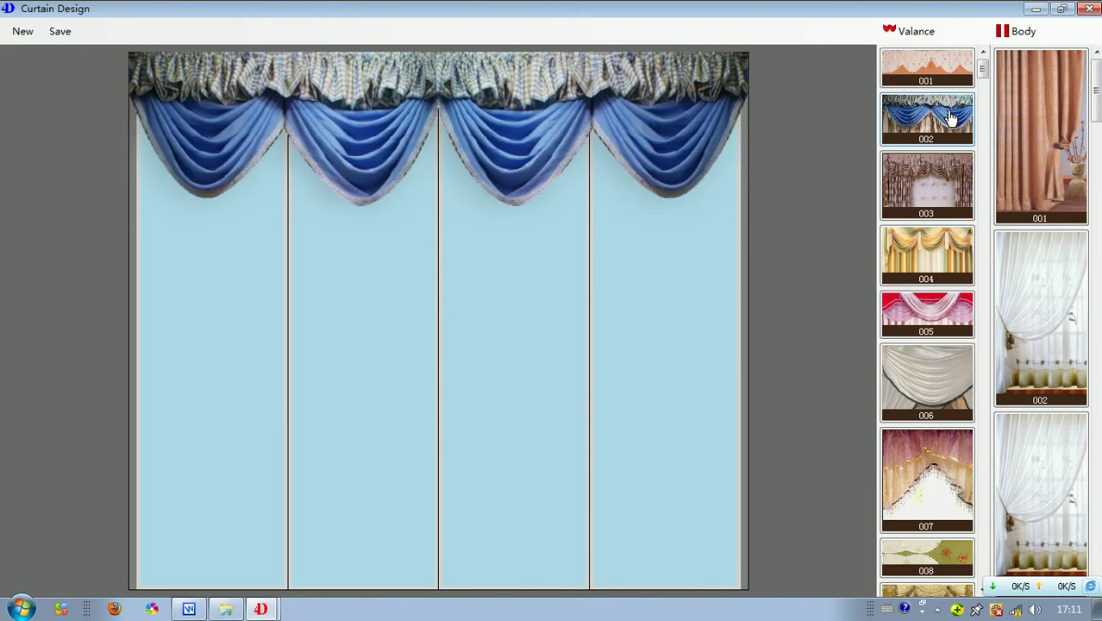
pyautogui.click(922, 186)
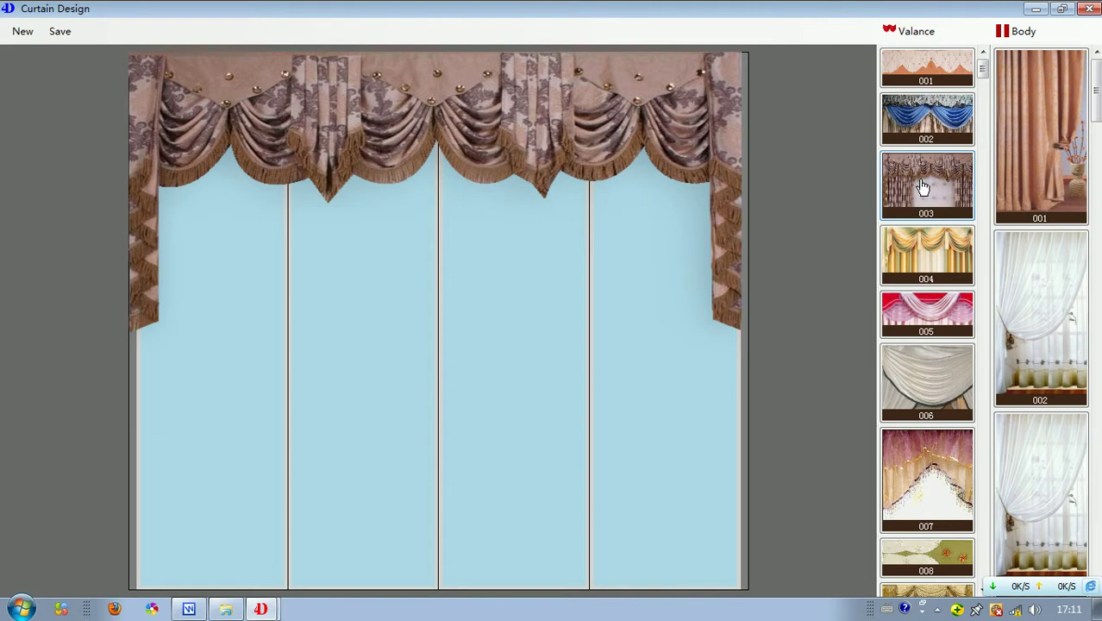
pyautogui.rightClick(557, 104)
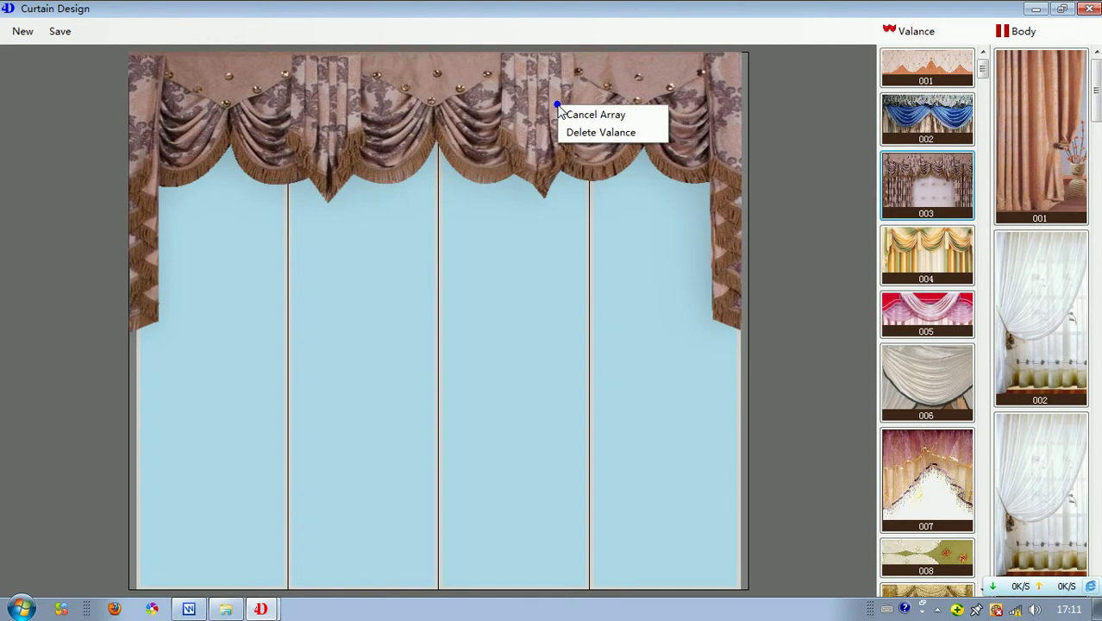
pyautogui.click(600, 134)
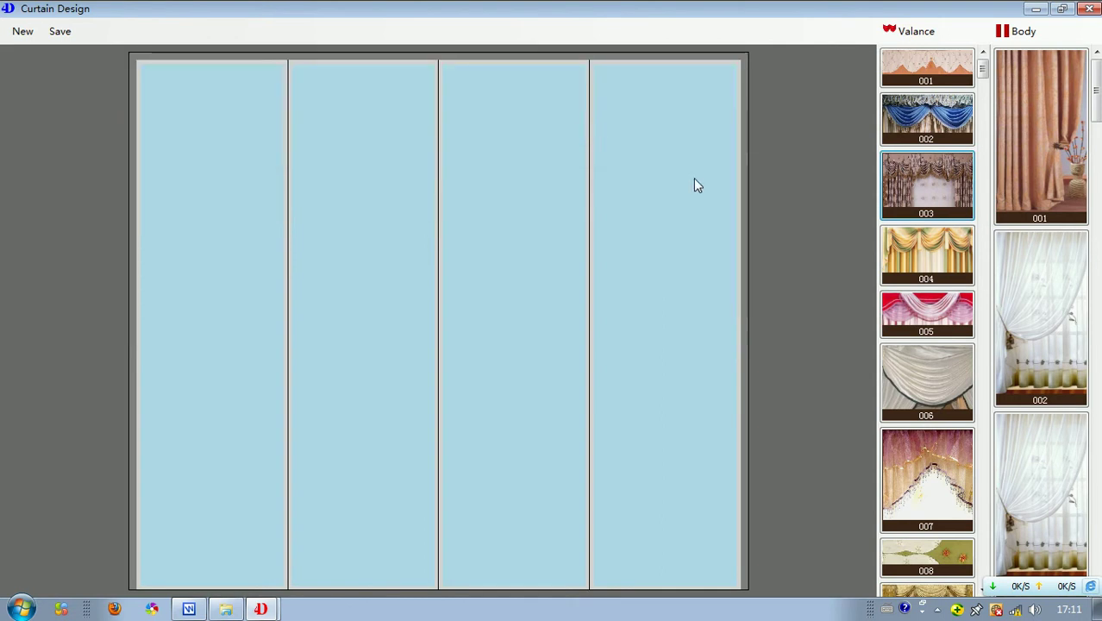
# Step: Place valance 003, shrink it to about 1768 × 970, and array it across the width
pyautogui.moveTo(927, 185); pyautogui.dragTo(517, 118)
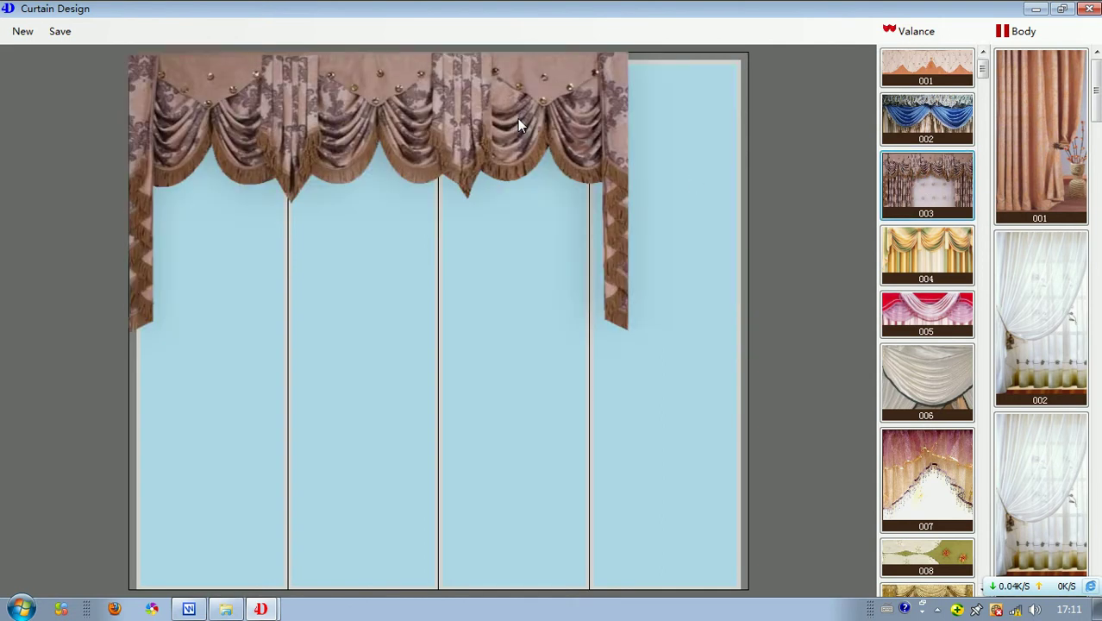
pyautogui.click(564, 168)
pyautogui.moveTo(634, 336); pyautogui.dragTo(486, 248)
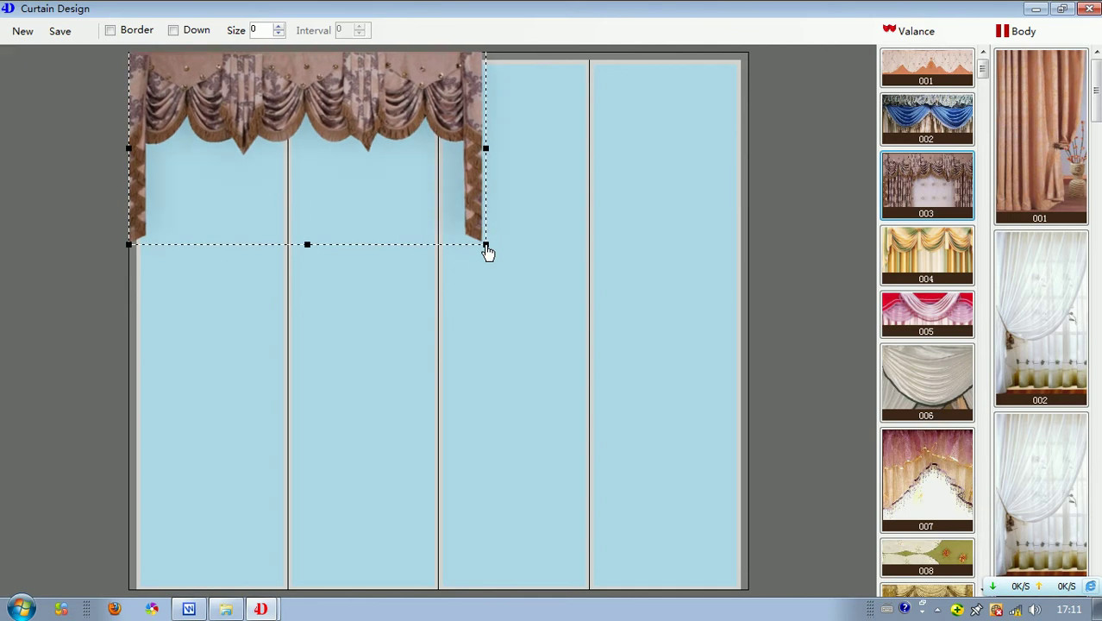
pyautogui.rightClick(373, 109)
pyautogui.click(390, 120)
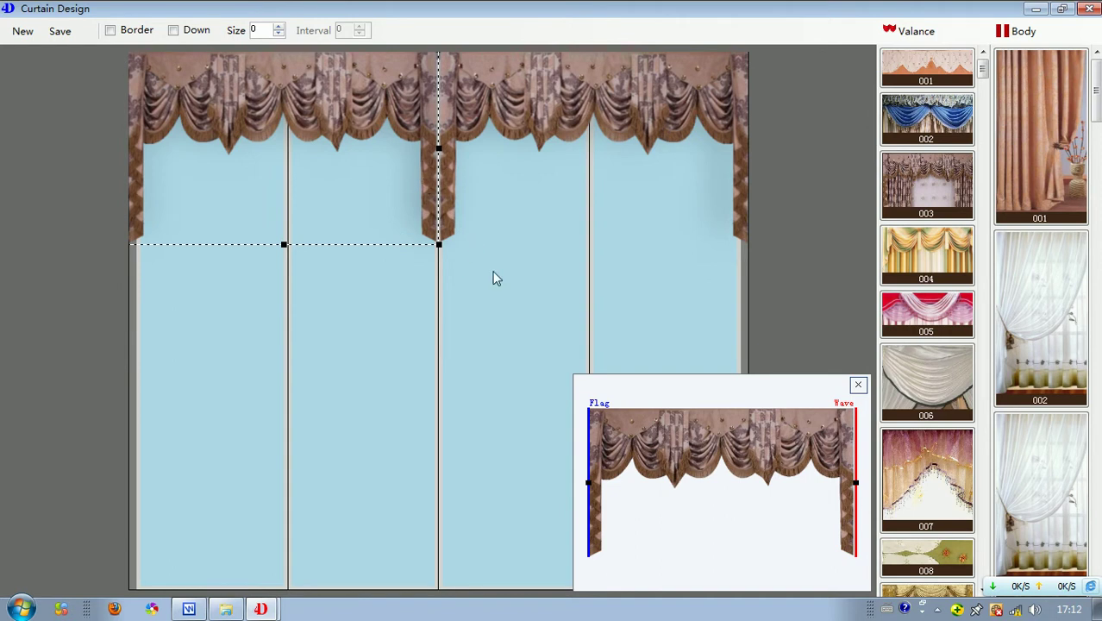
# Step: Set the flag and wave section extents, then stretch the valance wider across the curtain
pyautogui.moveTo(586, 484); pyautogui.dragTo(605, 483)
pyautogui.moveTo(855, 482); pyautogui.dragTo(675, 457)
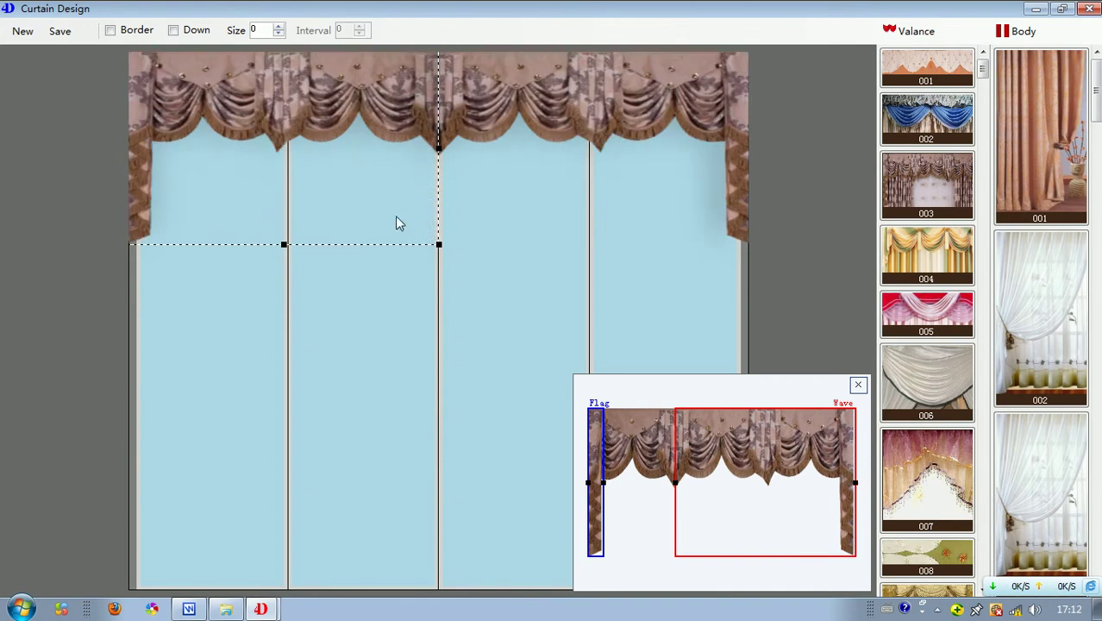
pyautogui.moveTo(855, 483); pyautogui.dragTo(774, 484)
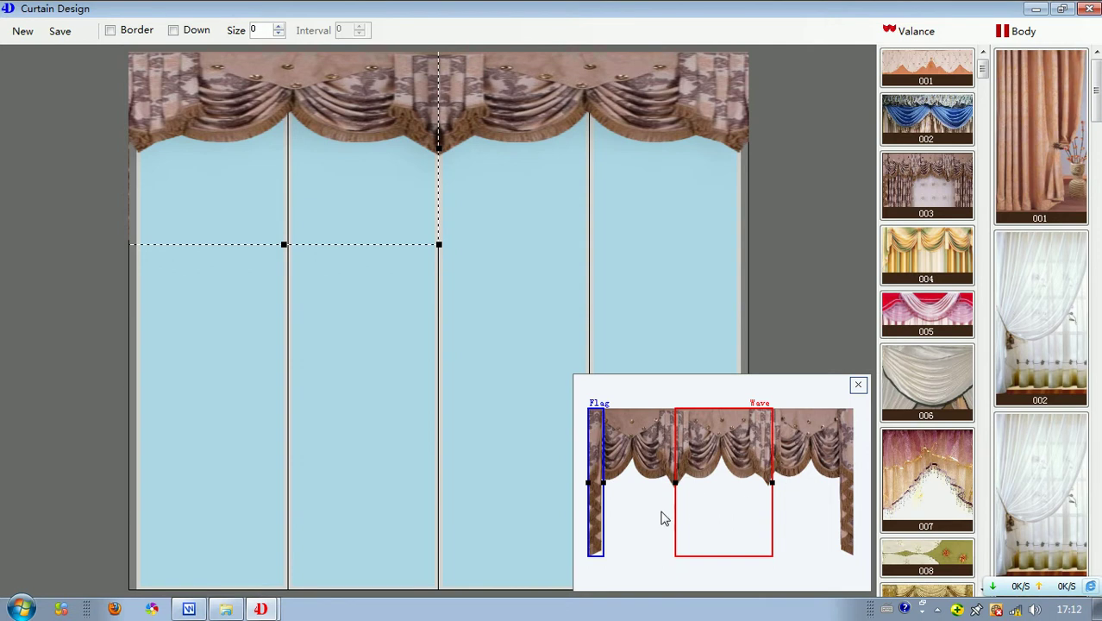
pyautogui.moveTo(605, 483); pyautogui.dragTo(601, 483)
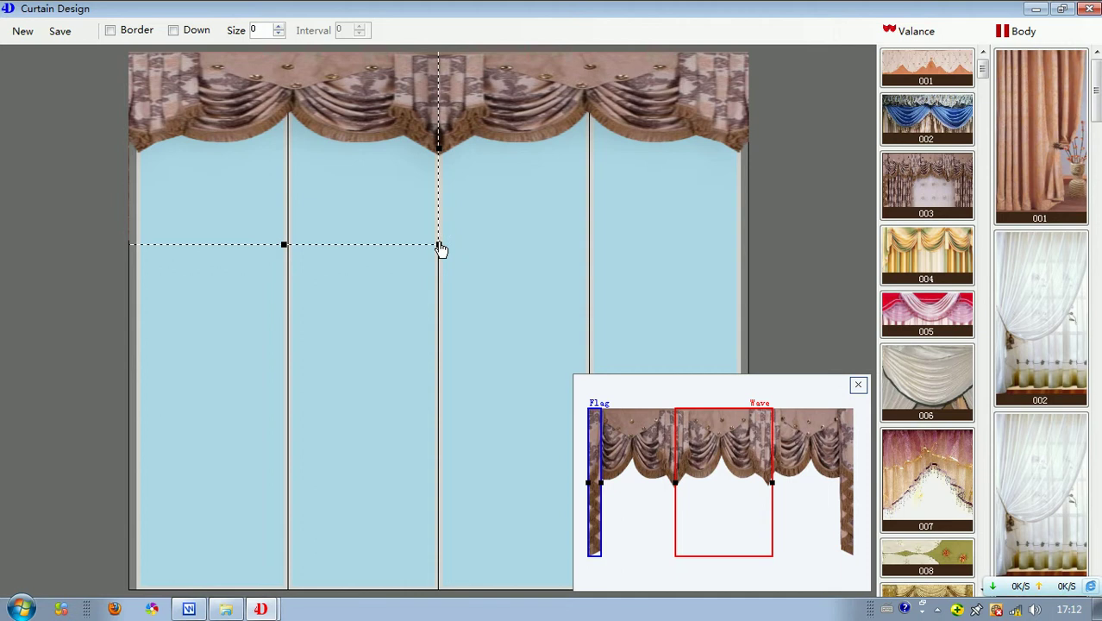
pyautogui.moveTo(439, 248); pyautogui.dragTo(621, 263)
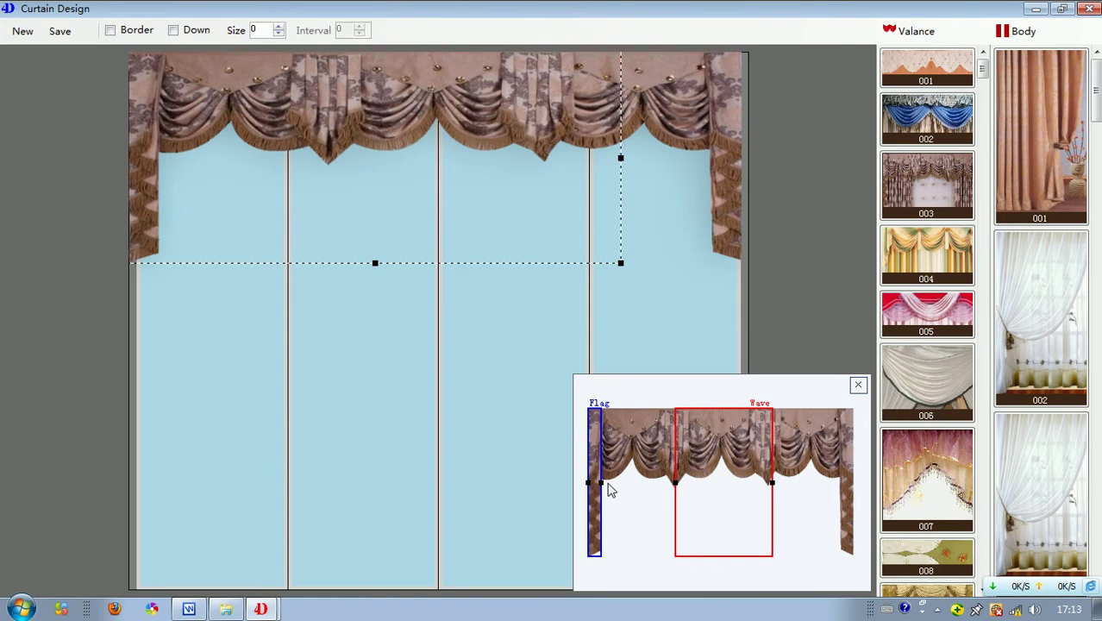
# Step: Fine-tune the flag section, close the preview, and delete the valance
pyautogui.moveTo(600, 483); pyautogui.dragTo(603, 481)
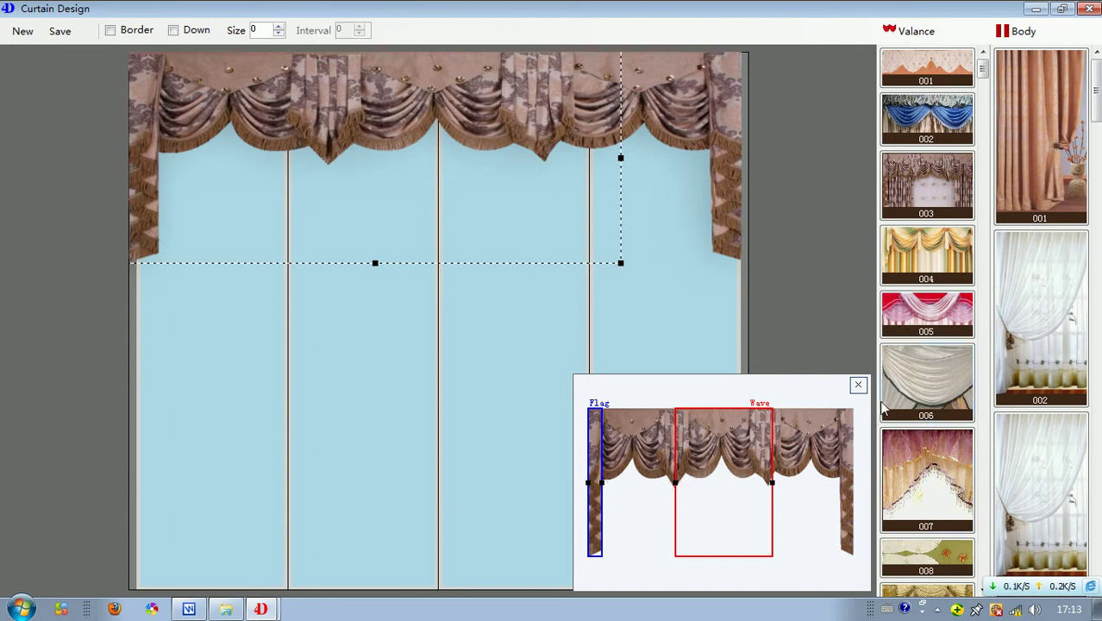
pyautogui.click(857, 387)
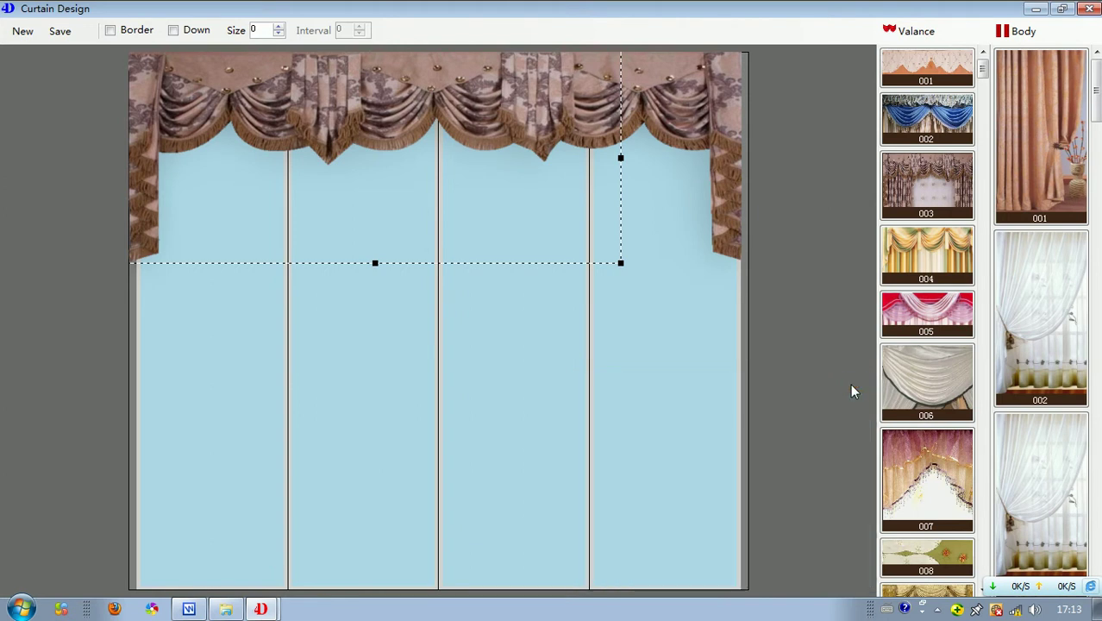
pyautogui.rightClick(540, 97)
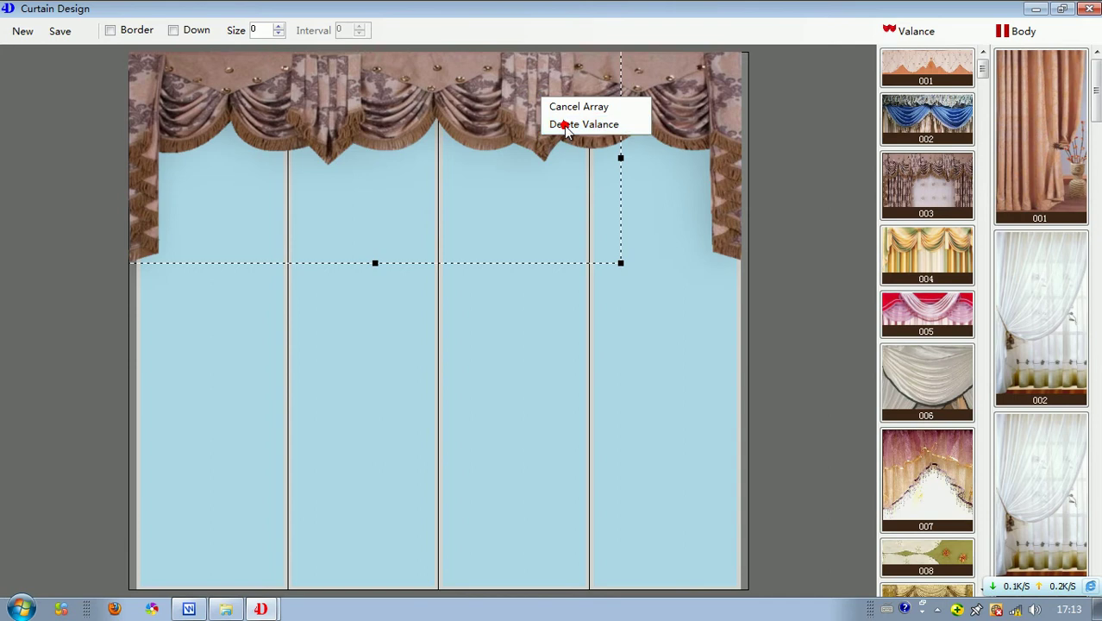
pyautogui.click(565, 124)
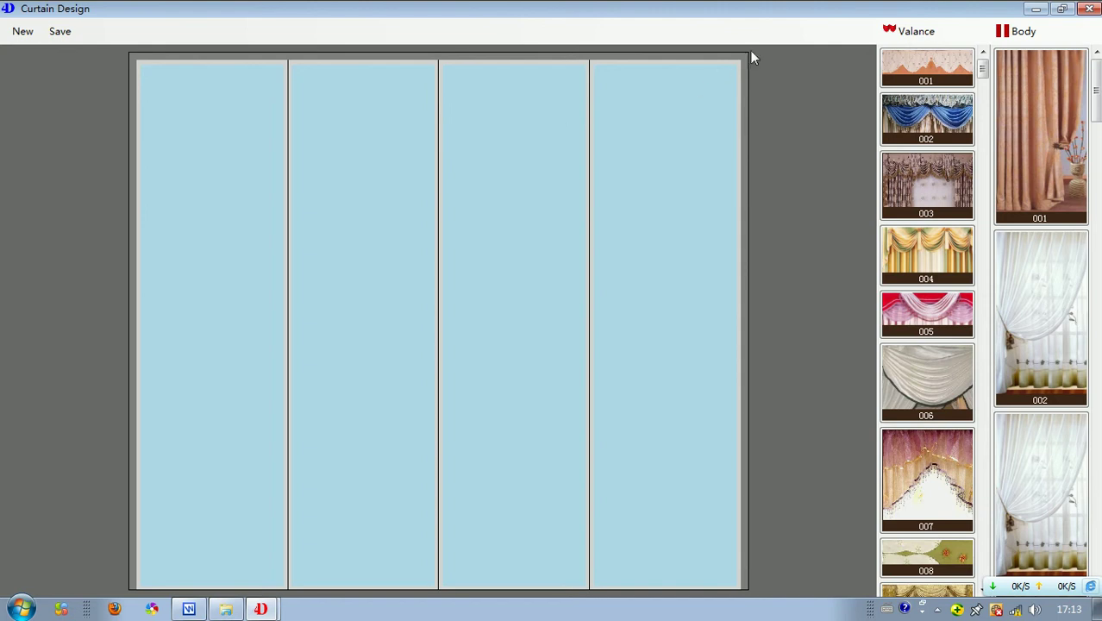
pyautogui.click(923, 31)
# Step: Hang body curtain 001 on the leftmost and rightmost window panels
pyautogui.click(936, 46)
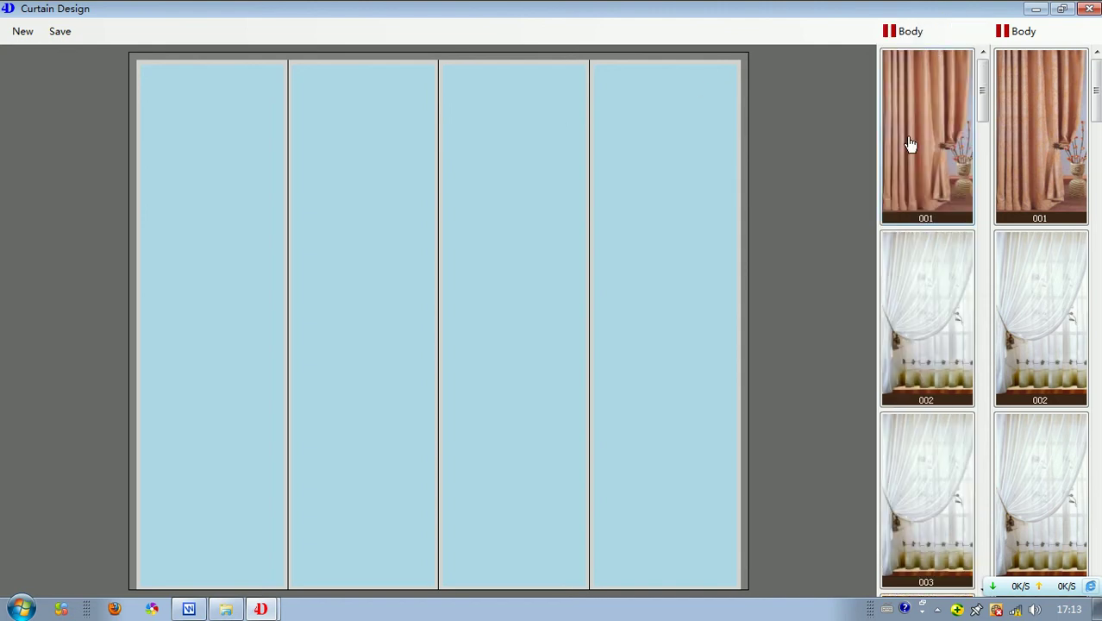
pyautogui.moveTo(909, 167); pyautogui.dragTo(147, 254)
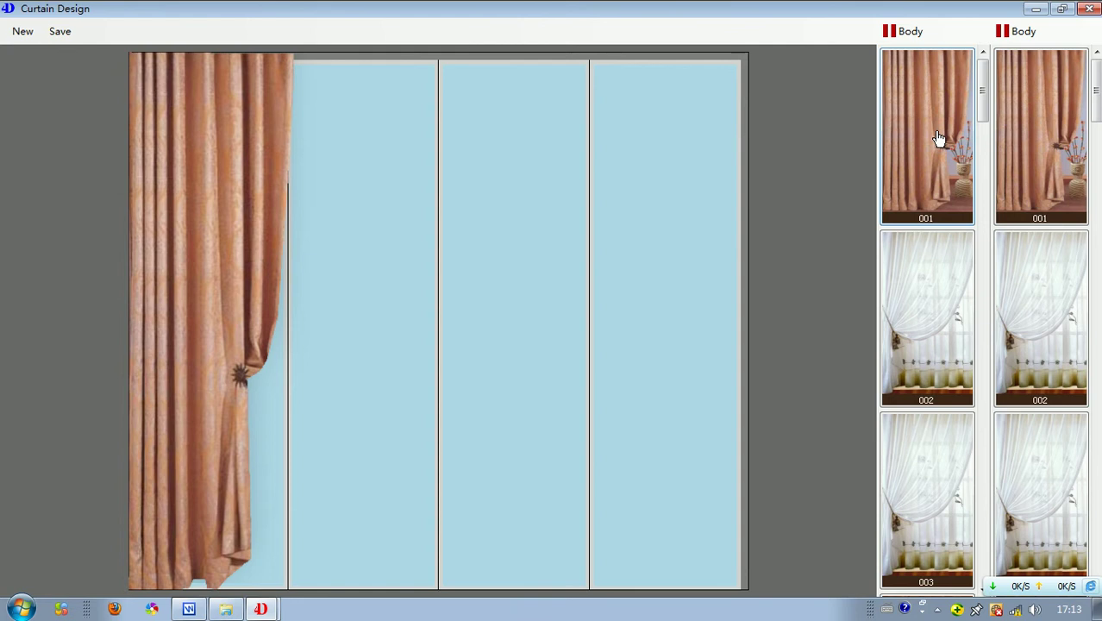
pyautogui.moveTo(939, 138); pyautogui.dragTo(687, 194)
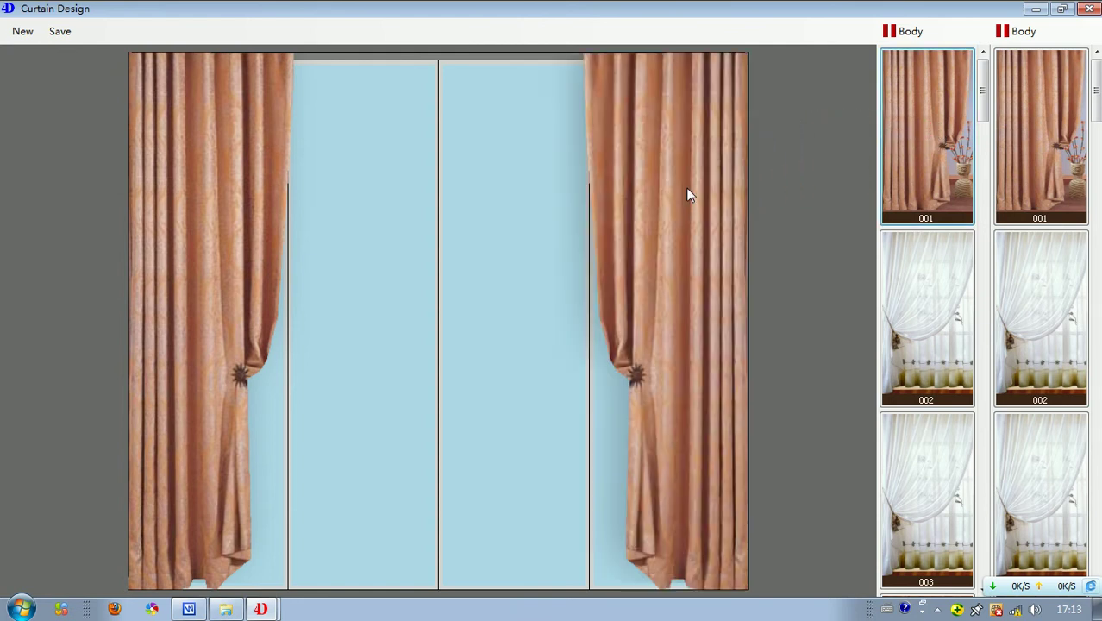
pyautogui.click(943, 34)
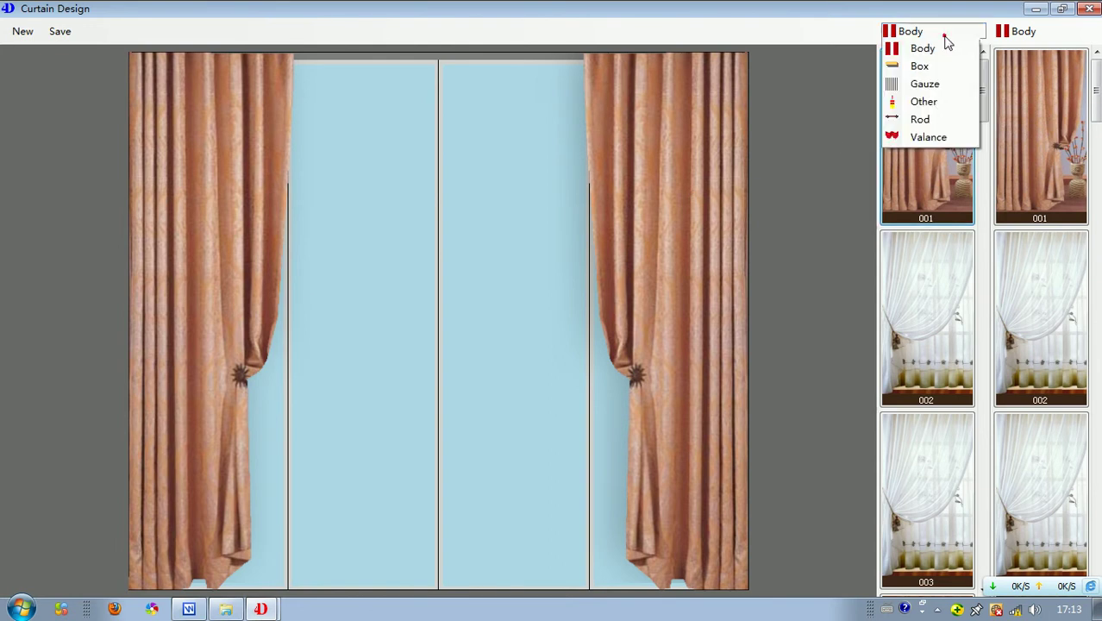
# Step: Add swag valance 003 and array it across the full curtain width
pyautogui.click(939, 138)
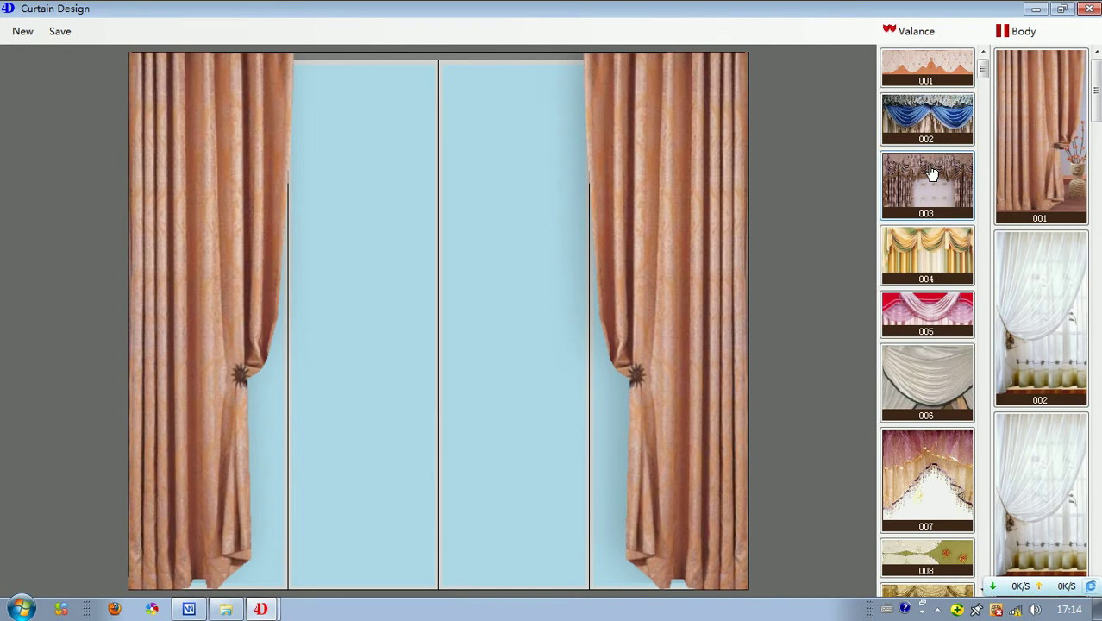
pyautogui.moveTo(931, 172); pyautogui.dragTo(532, 125)
pyautogui.rightClick(532, 123)
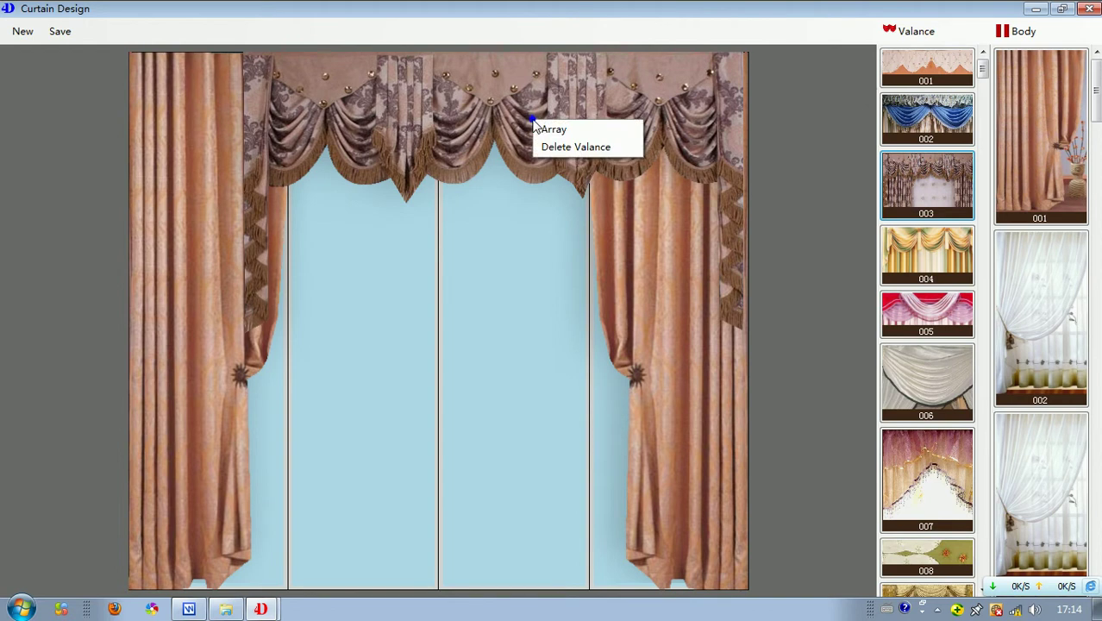
pyautogui.click(555, 130)
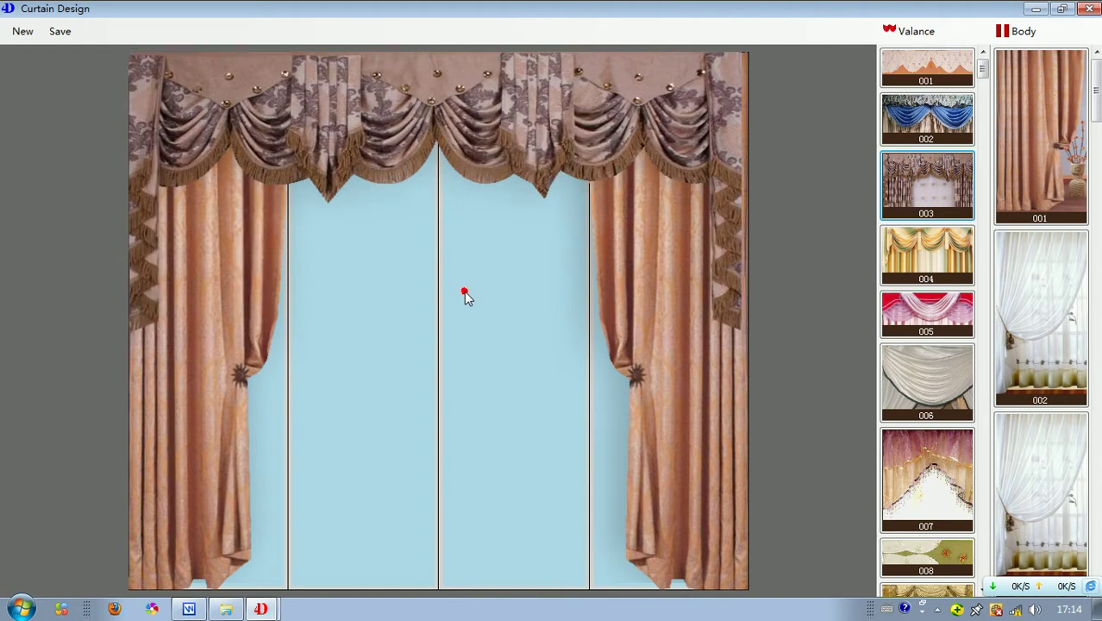
# Step: Try gauzes 001 through 004 in the window centre, settling on pale gauze 001
pyautogui.click(912, 31)
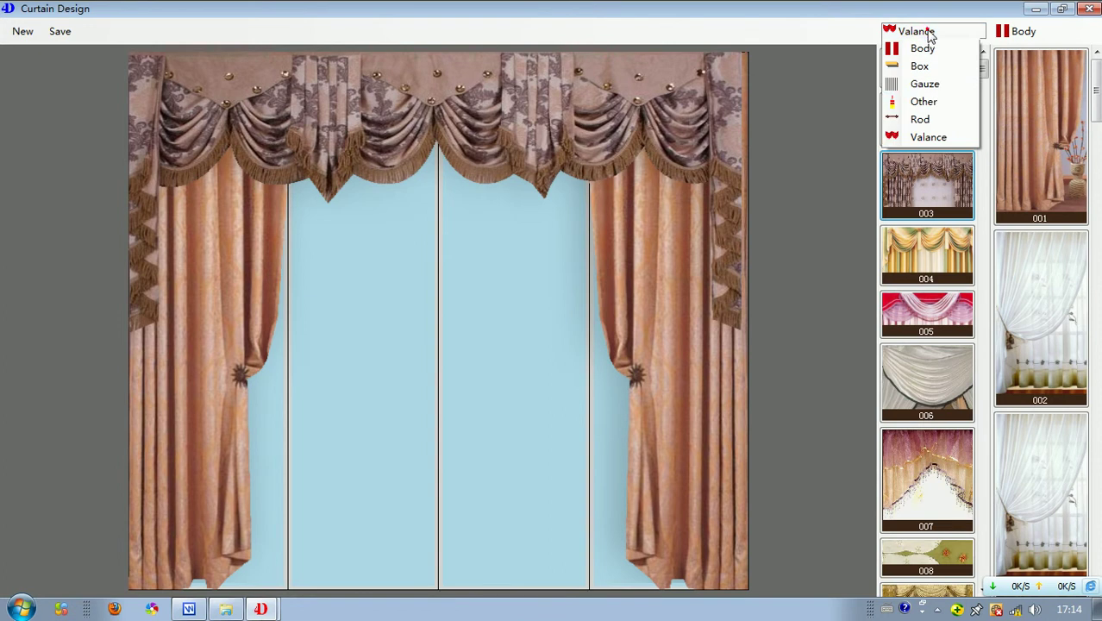
pyautogui.click(926, 81)
pyautogui.click(924, 94)
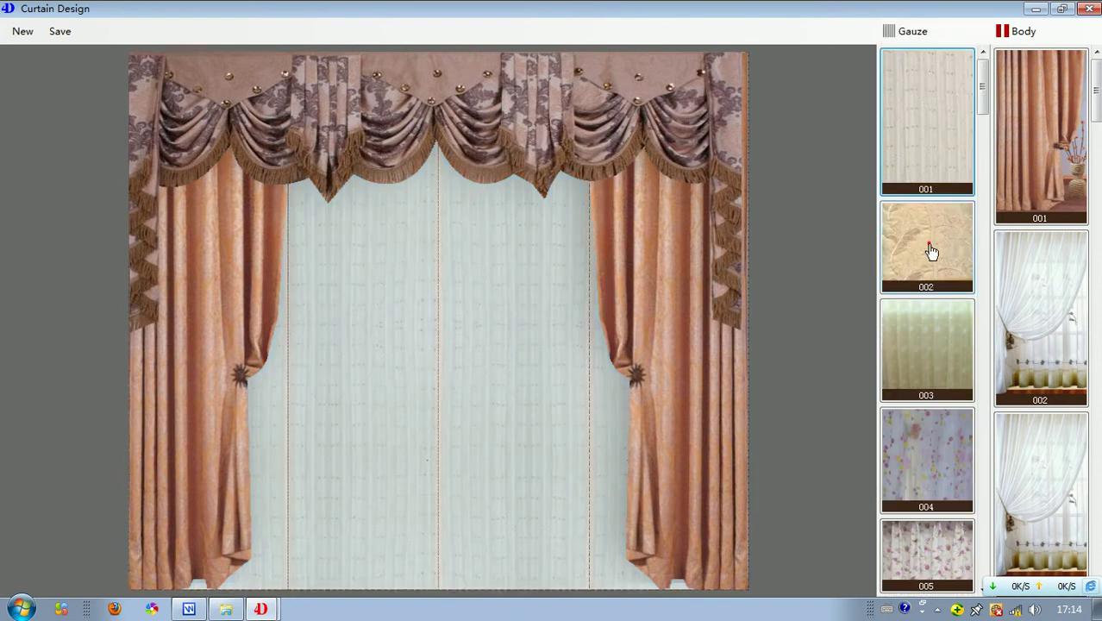
pyautogui.click(939, 271)
pyautogui.click(929, 322)
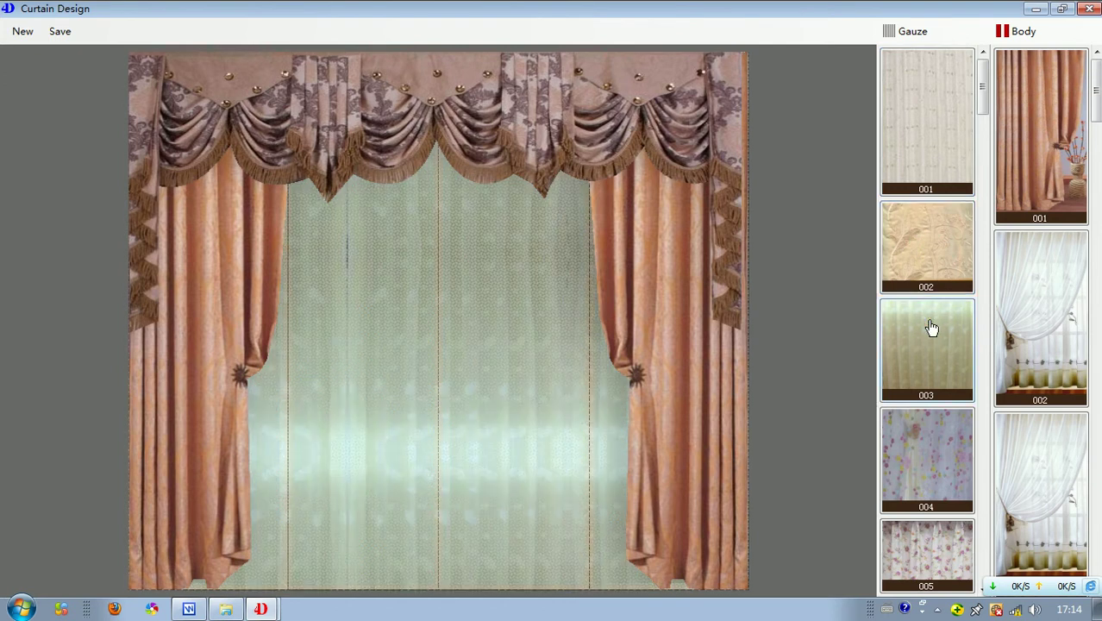
pyautogui.click(935, 445)
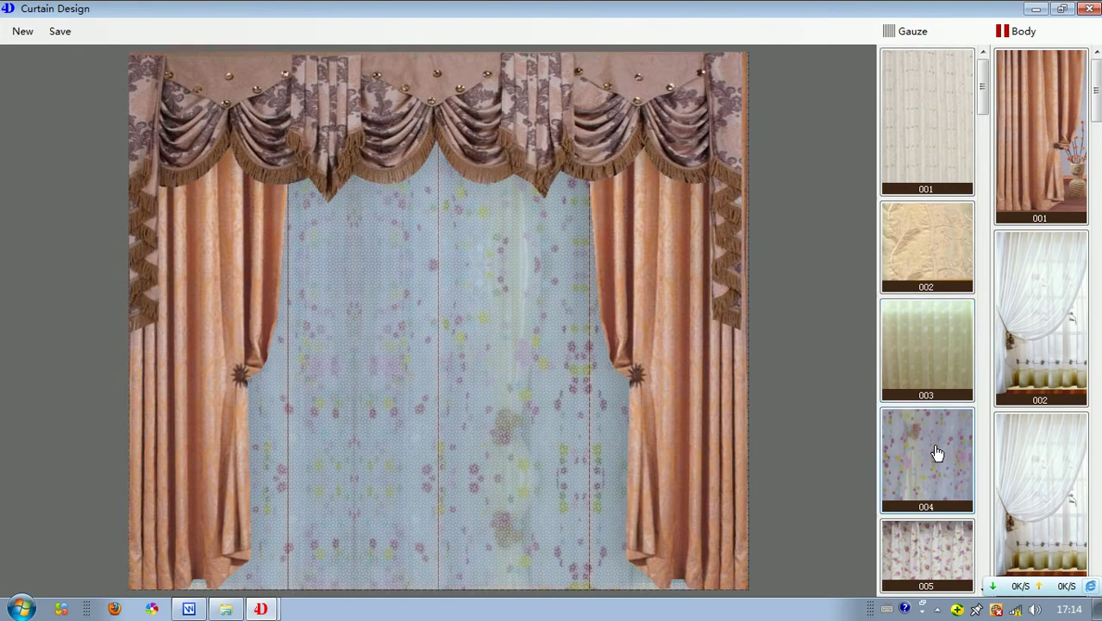
pyautogui.click(955, 114)
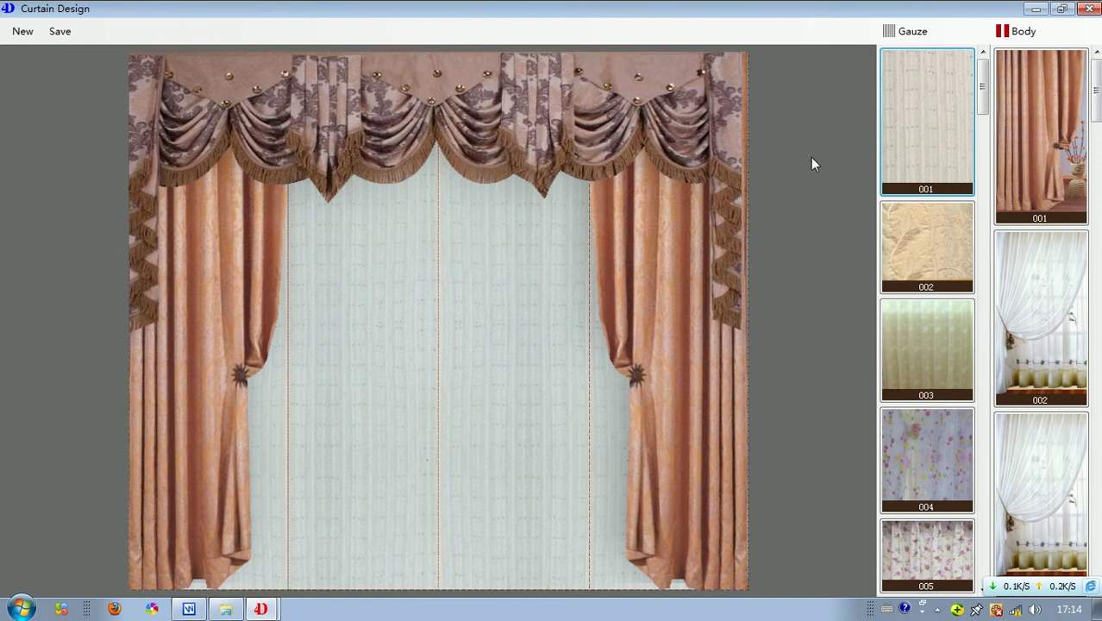
# Step: Try rod 003 on the curtain top, then settle on rod 001 with its finials
pyautogui.click(942, 38)
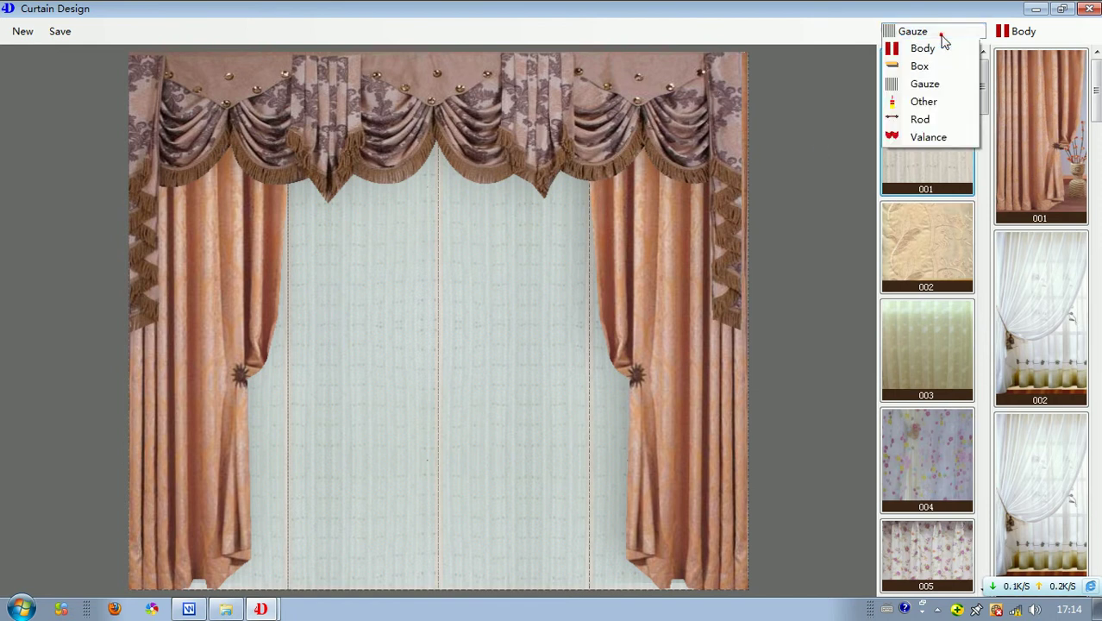
pyautogui.click(922, 119)
pyautogui.click(937, 209)
pyautogui.click(935, 84)
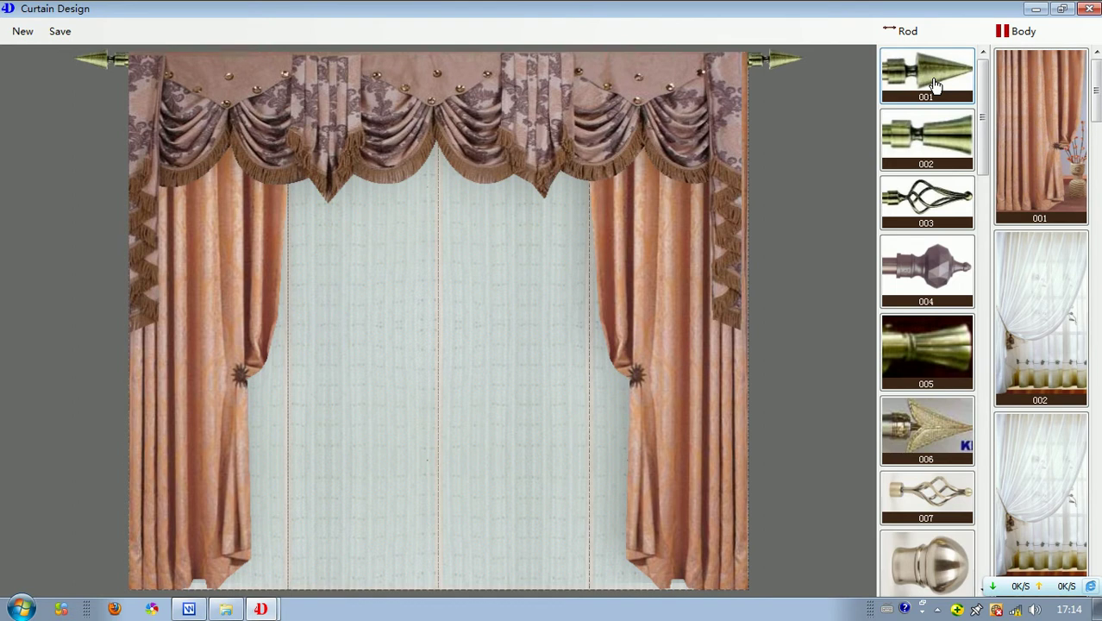
# Step: Add gold box 001 over the curtain top, make it taller, then delete it
pyautogui.click(939, 34)
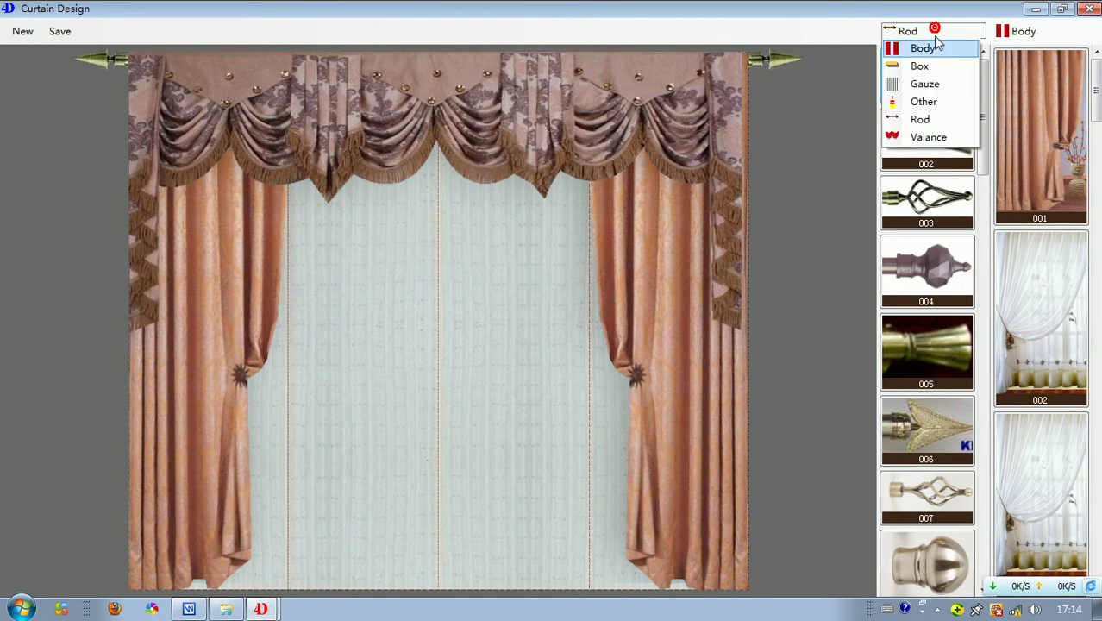
pyautogui.click(938, 67)
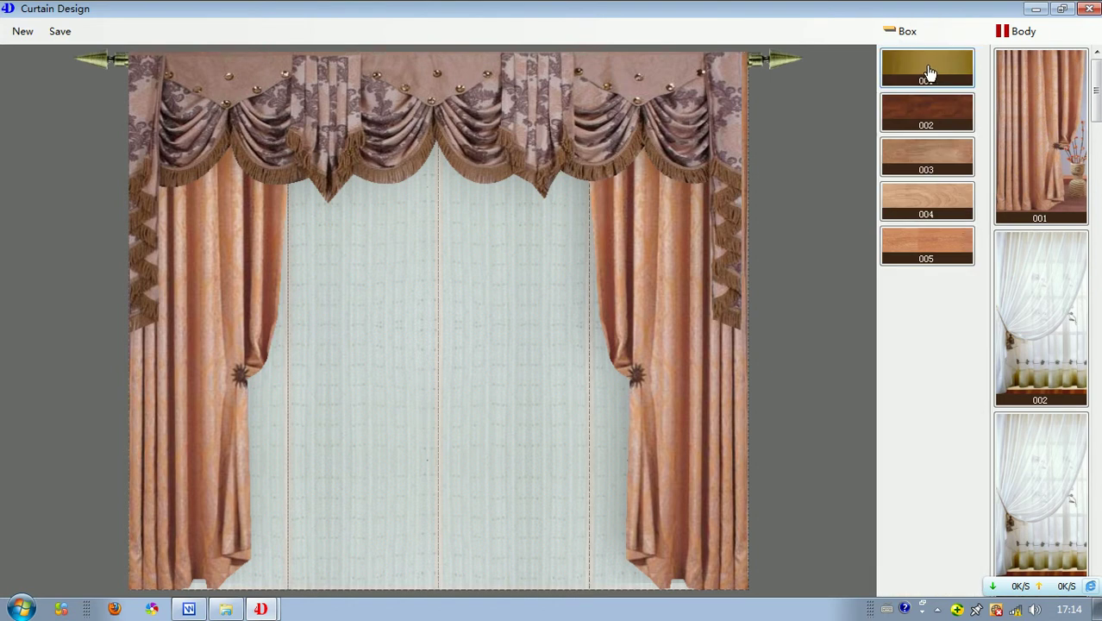
pyautogui.click(929, 64)
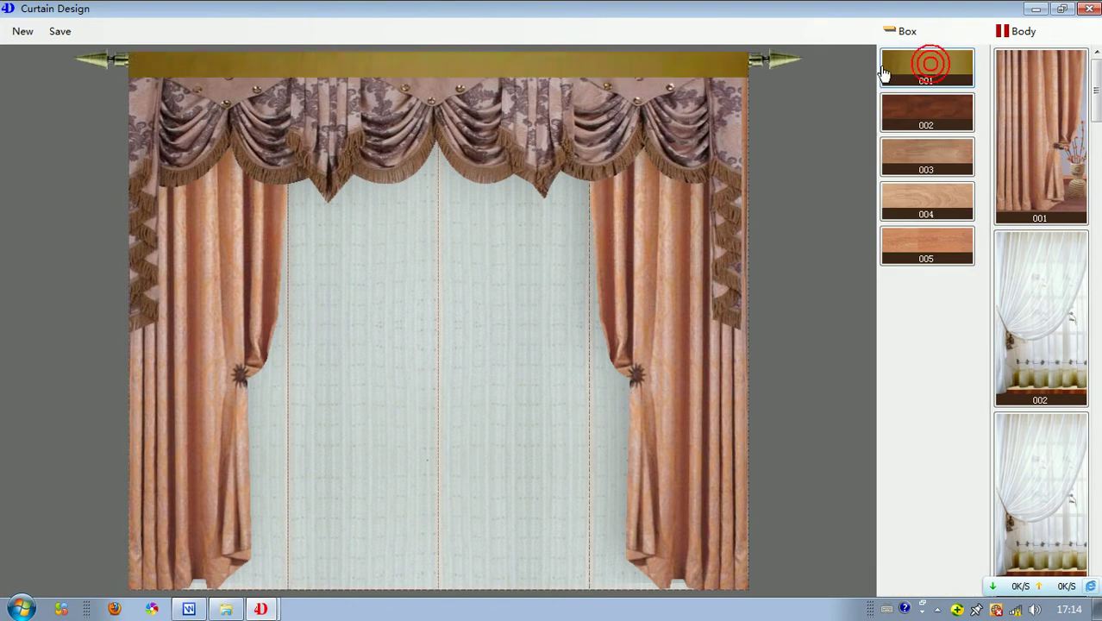
pyautogui.click(523, 68)
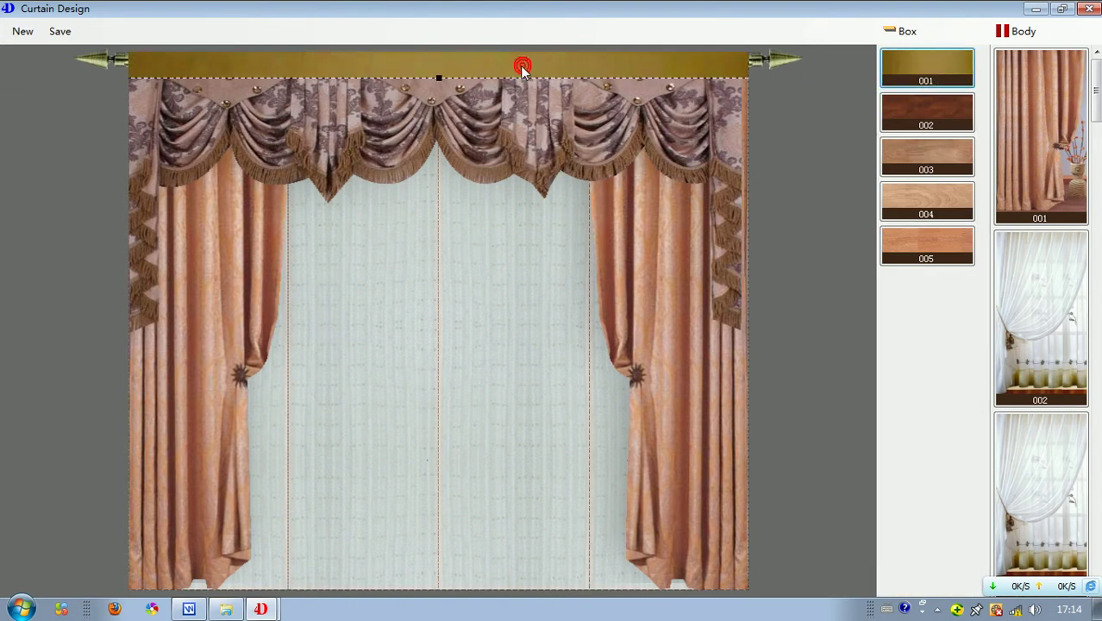
pyautogui.moveTo(438, 77)
pyautogui.mouseDown()
pyautogui.moveTo(438, 95)
pyautogui.moveTo(443, 80)
pyautogui.mouseUp()
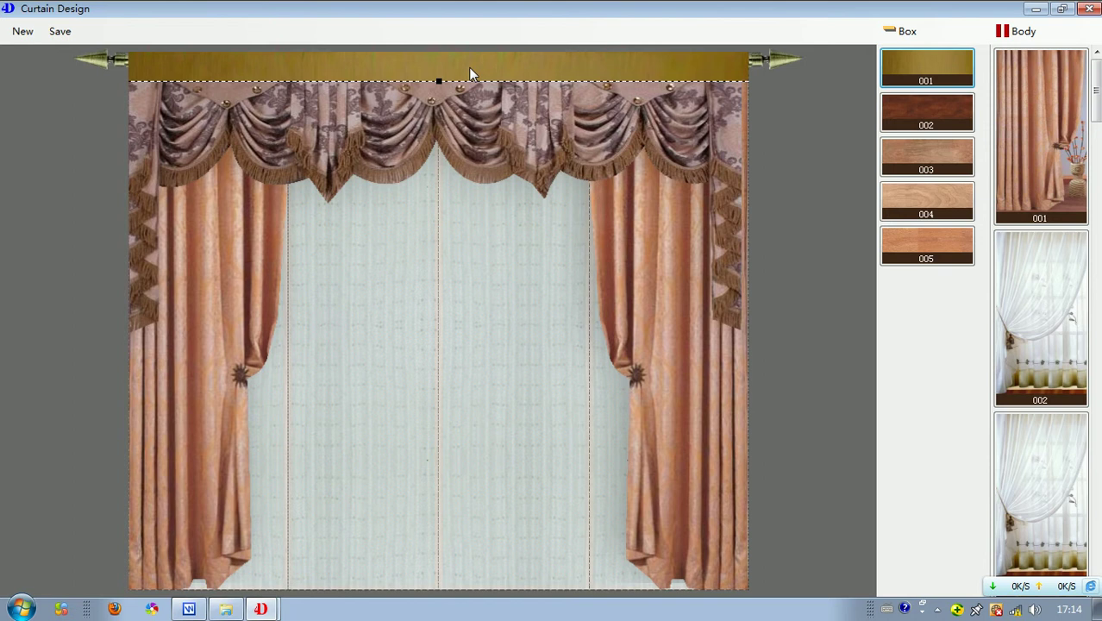
pyautogui.rightClick(470, 73)
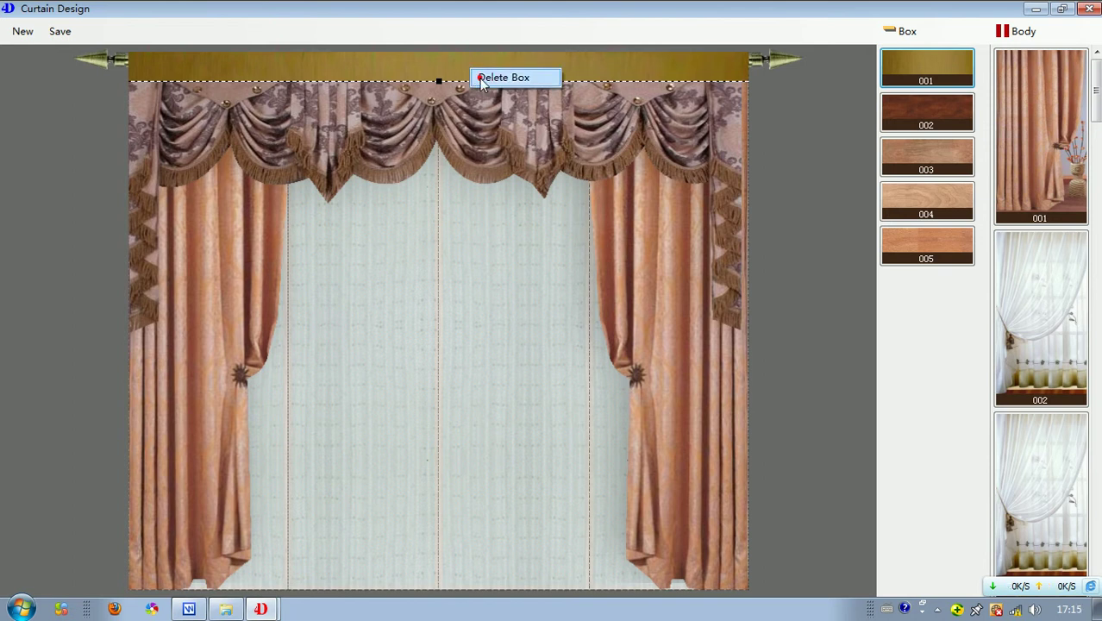
pyautogui.click(504, 78)
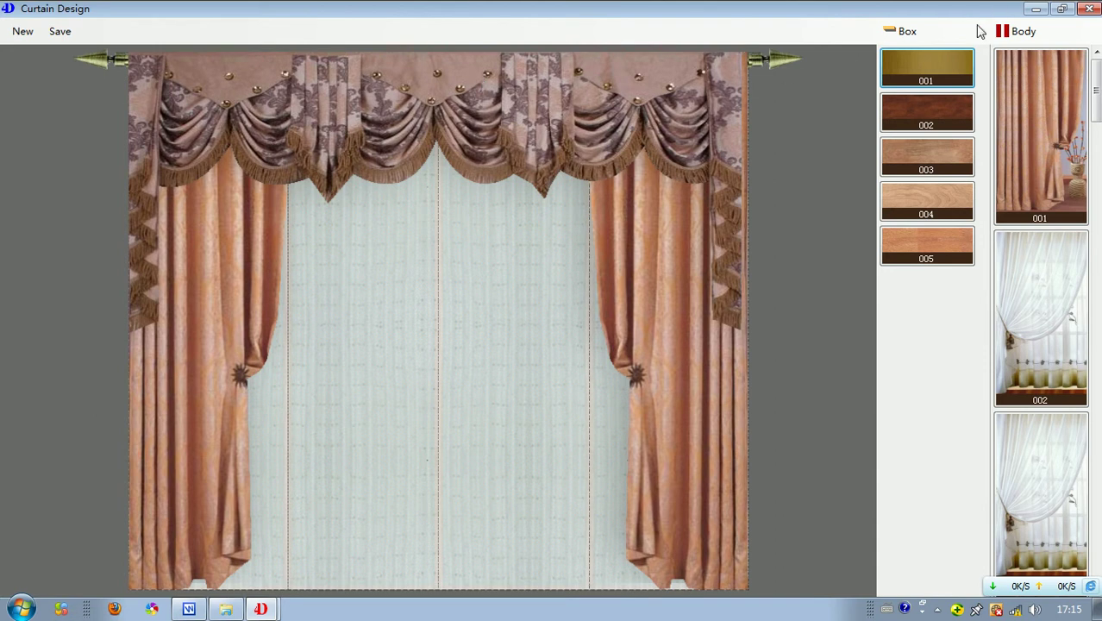
# Step: Place flower 002 on the valance, raise it slightly, then delete it
pyautogui.click(935, 31)
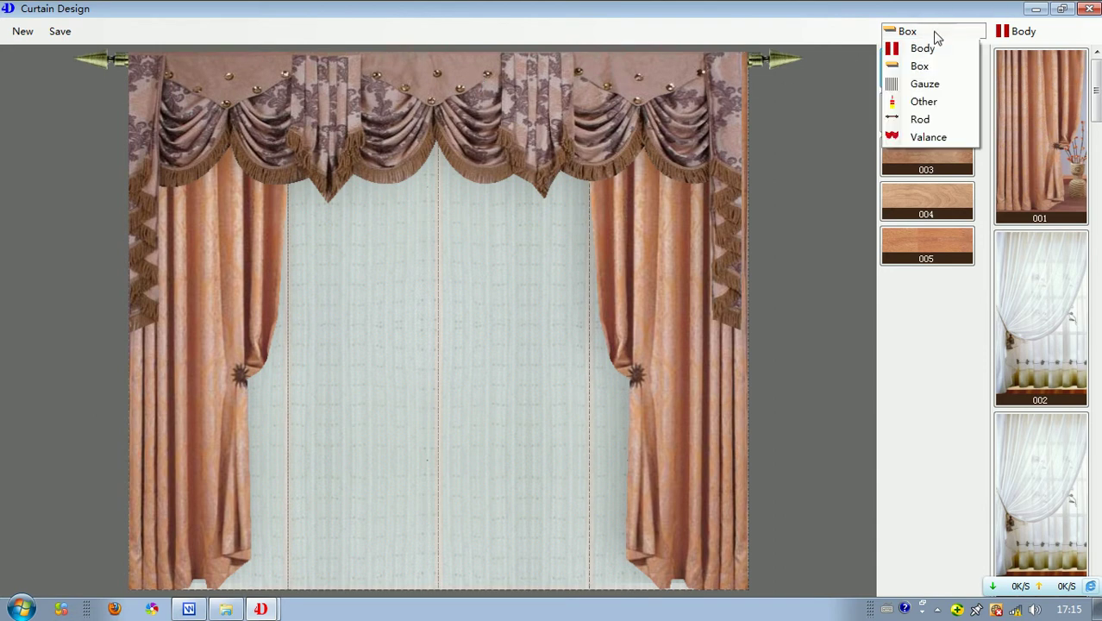
pyautogui.click(924, 102)
pyautogui.moveTo(930, 167); pyautogui.dragTo(431, 197)
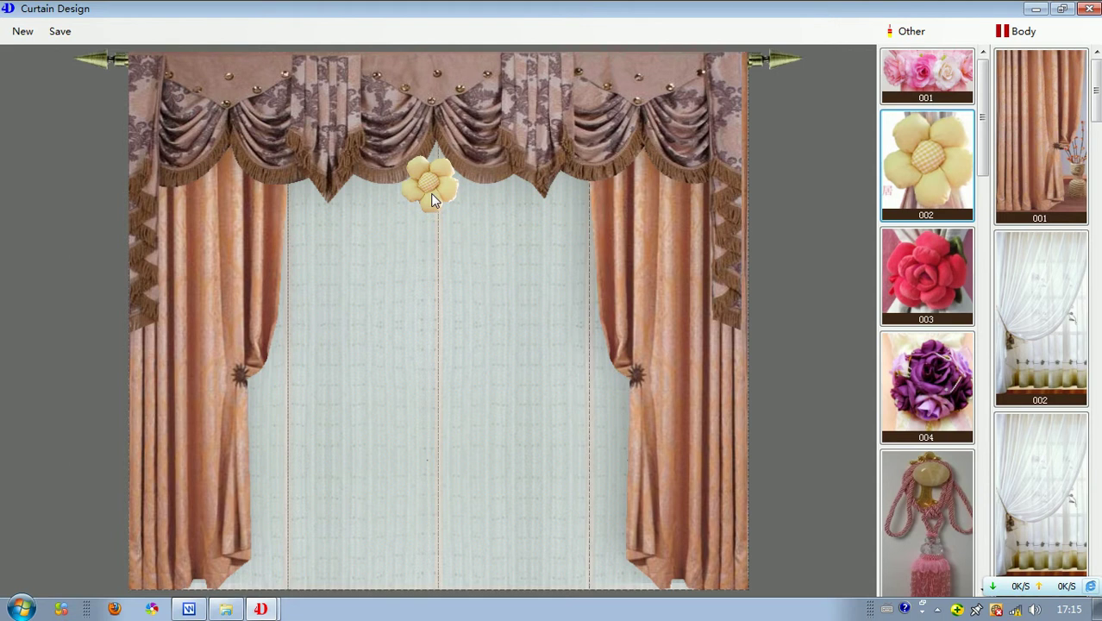
pyautogui.click(432, 195)
pyautogui.moveTo(432, 195); pyautogui.dragTo(435, 173)
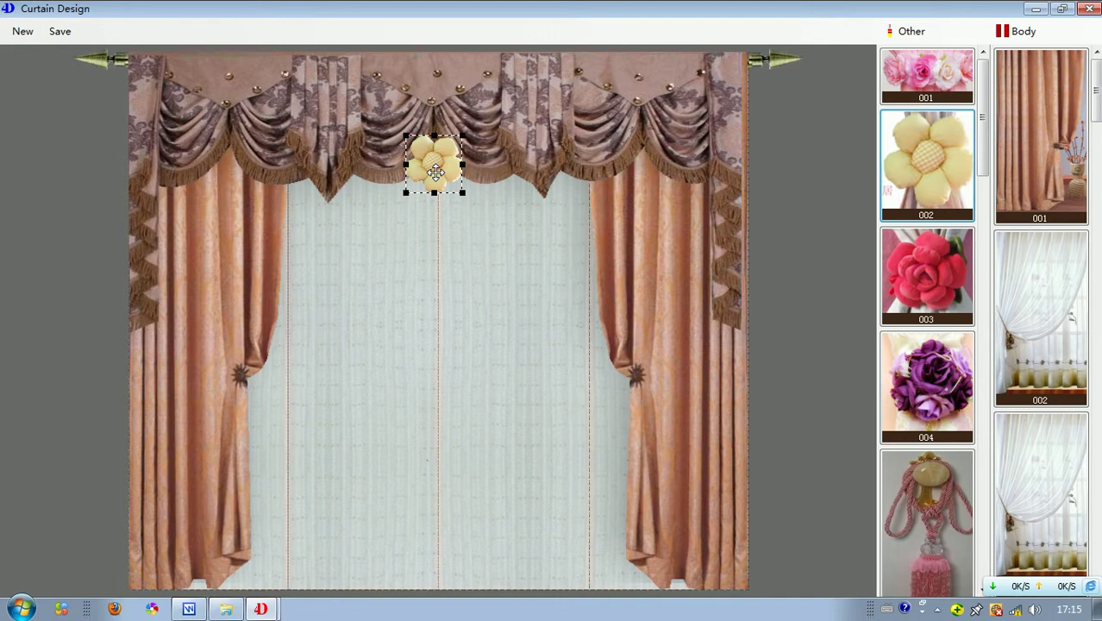
pyautogui.rightClick(435, 172)
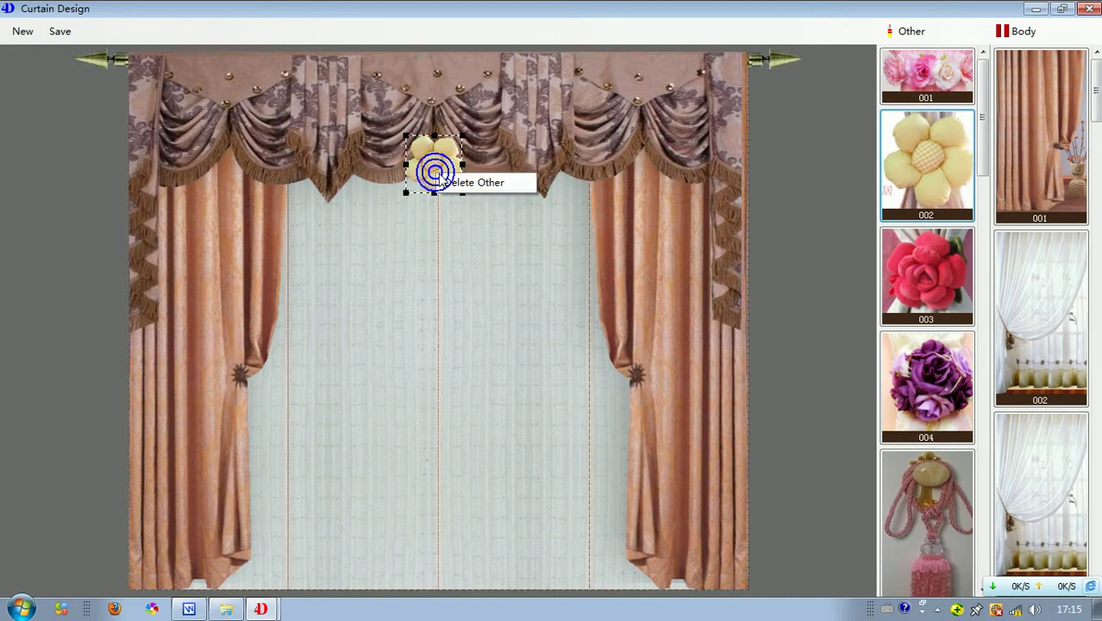
pyautogui.click(450, 189)
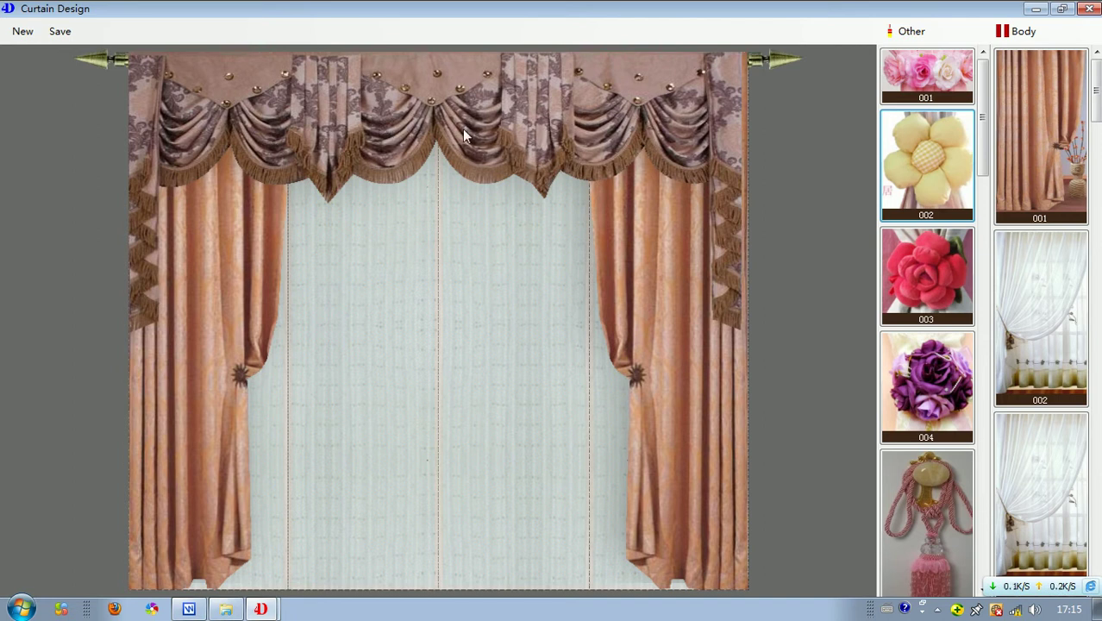
# Step: Give the valance a downward border trim with size 50 and interval 20
pyautogui.click(406, 119)
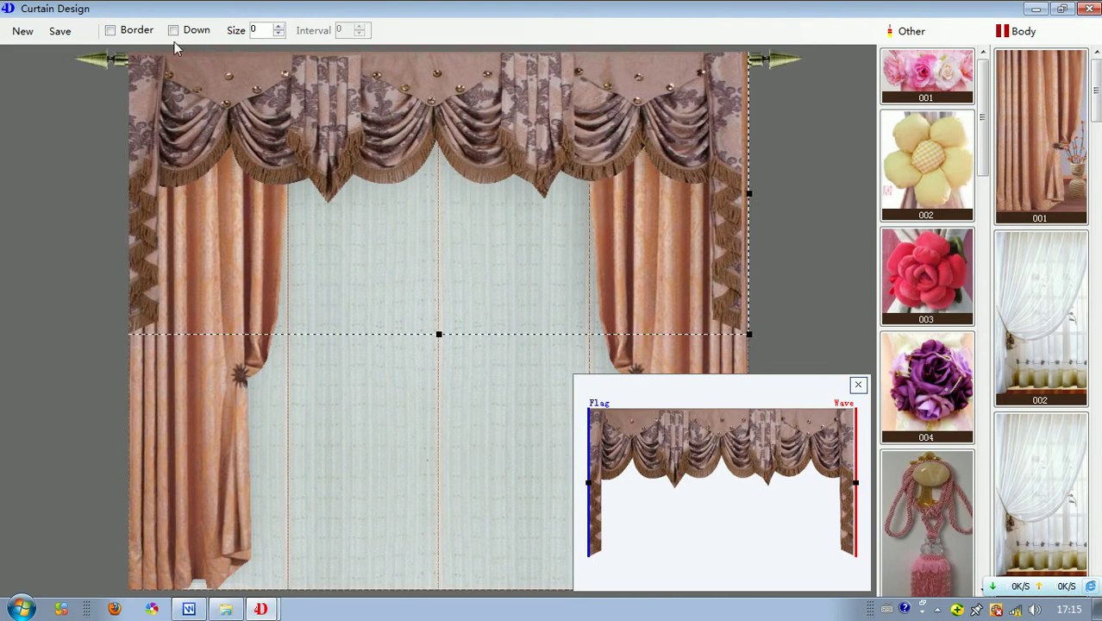
pyautogui.click(110, 31)
pyautogui.click(174, 30)
pyautogui.click(257, 30)
pyautogui.write('5')
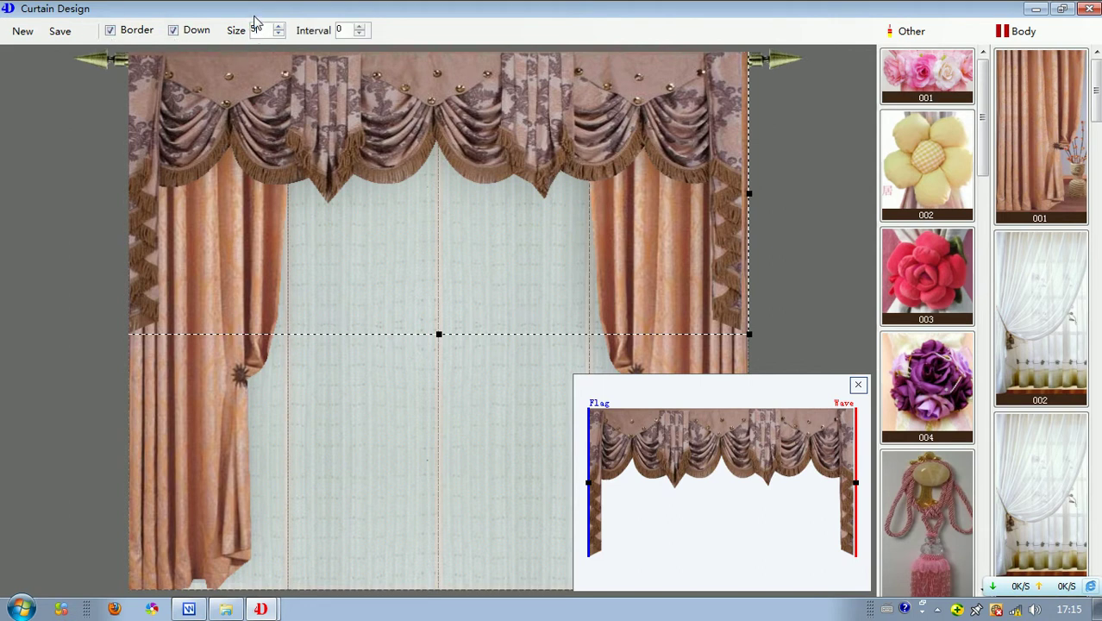
pyautogui.write('0')
pyautogui.click(343, 29)
pyautogui.write('20')
# Step: Find pink tassel 006 in the Other list and apply it along the valance's lower edge and tails
pyautogui.moveTo(987, 148); pyautogui.dragTo(992, 239)
pyautogui.moveTo(944, 266); pyautogui.dragTo(457, 173)
pyautogui.moveTo(952, 159); pyautogui.dragTo(543, 199)
pyautogui.moveTo(914, 301); pyautogui.dragTo(509, 219)
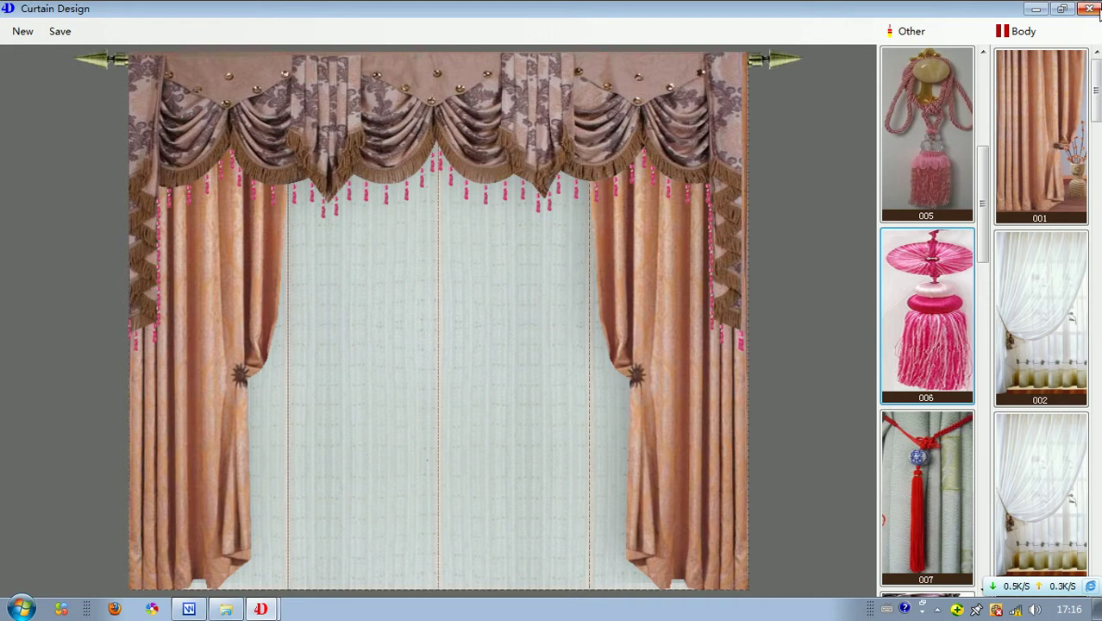
# Step: Start a new map group and preview the body, valance, rod, box, gauze and other material types
pyautogui.click(938, 34)
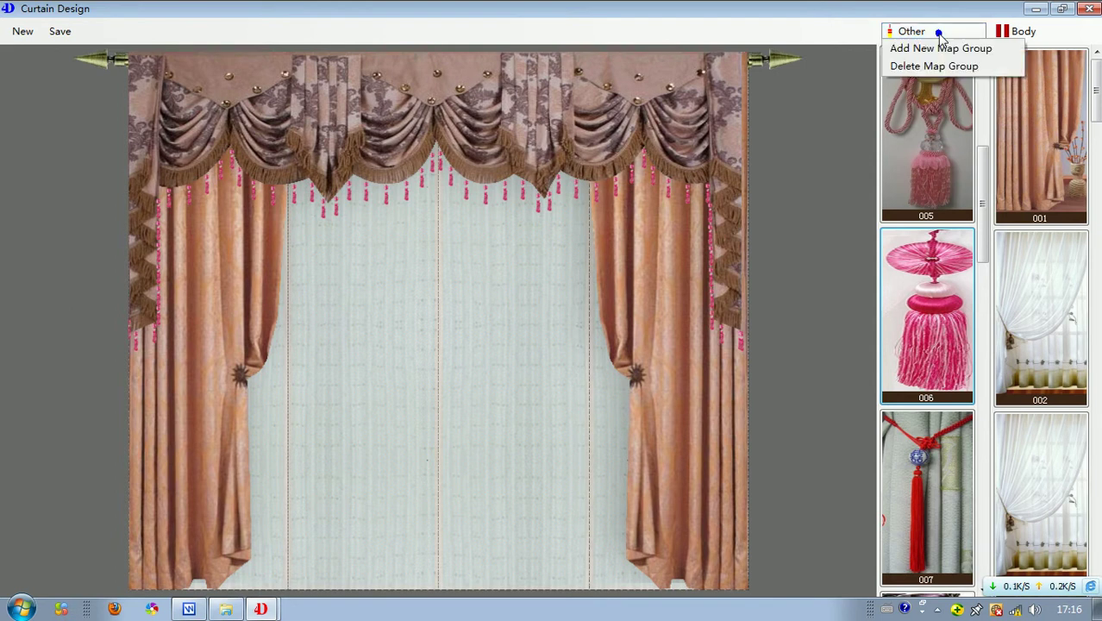
pyautogui.click(936, 48)
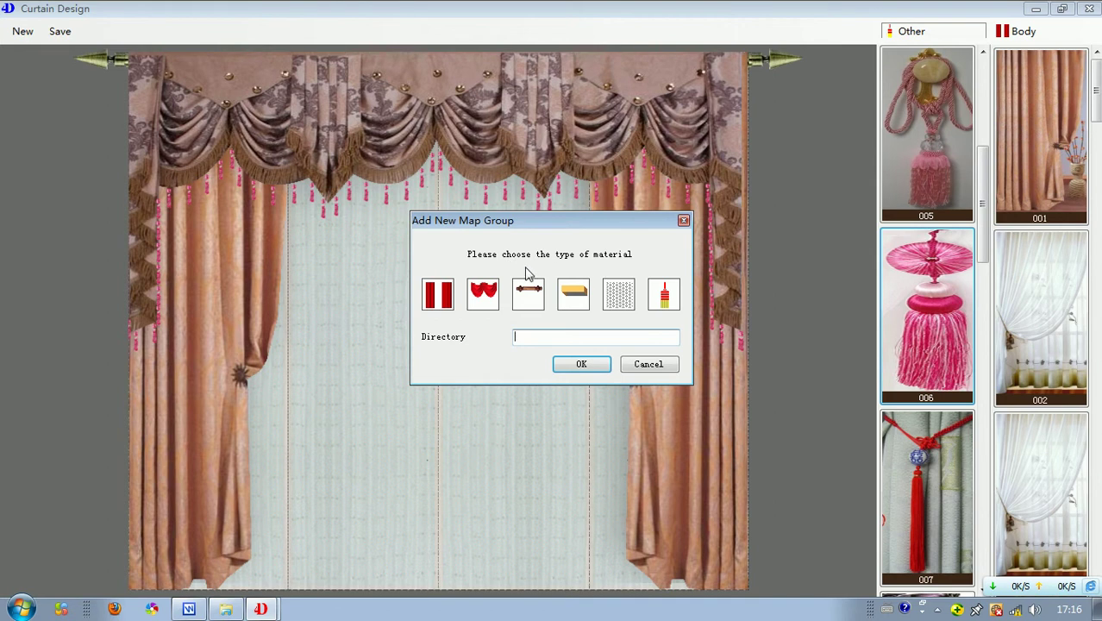
pyautogui.click(430, 296)
pyautogui.click(484, 290)
pyautogui.click(538, 296)
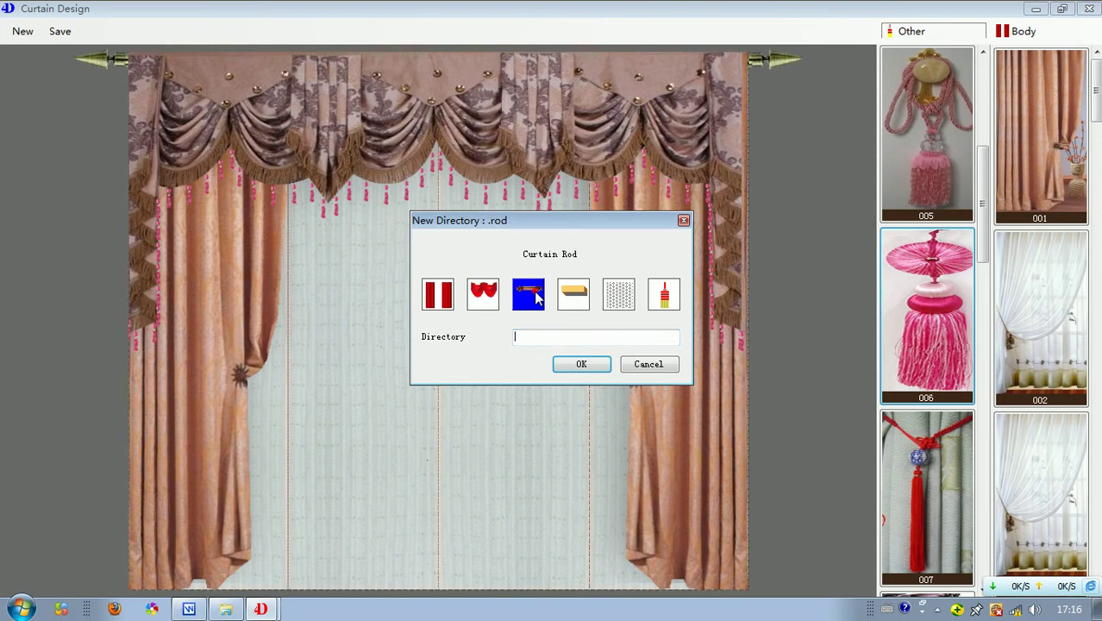
pyautogui.click(580, 302)
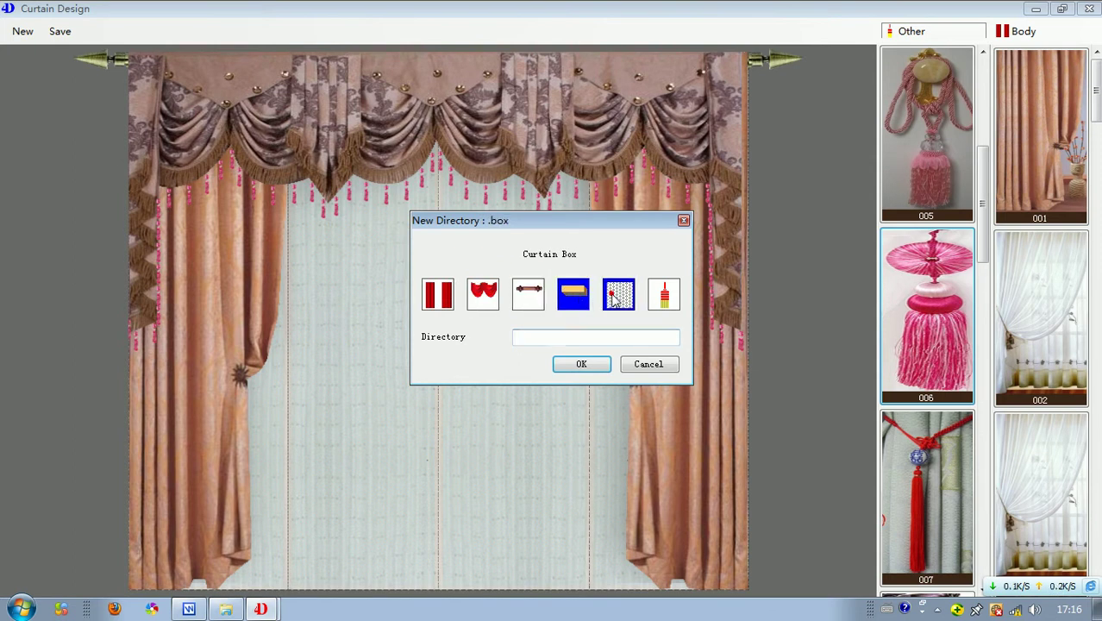
pyautogui.click(617, 296)
pyautogui.click(661, 297)
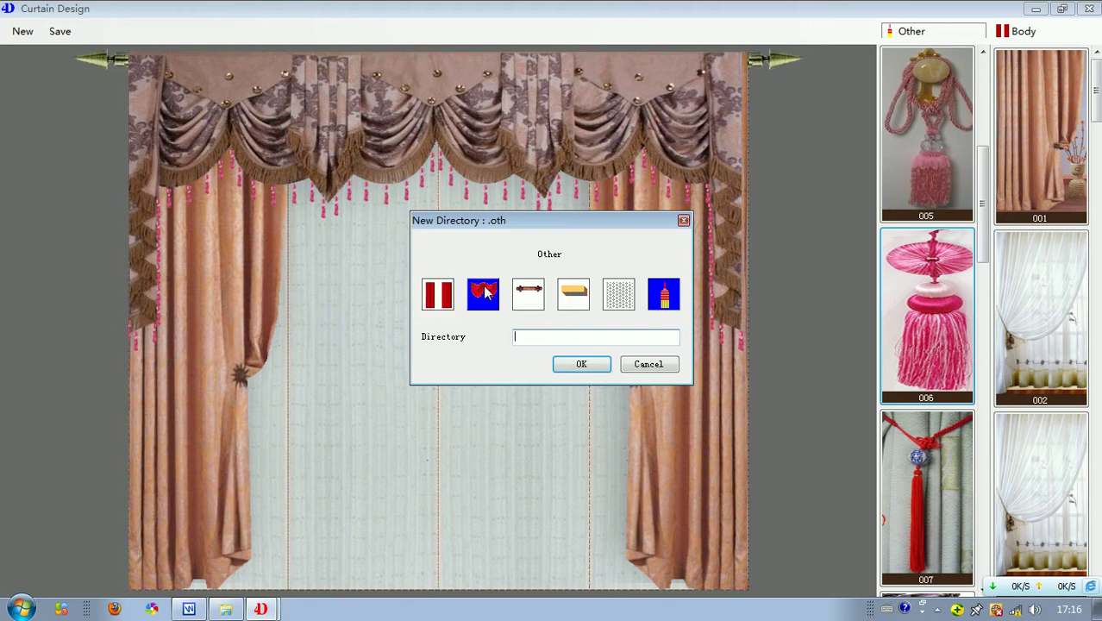
# Step: Create a Curtain Body group with directory name 'add curtain body'
pyautogui.click(439, 296)
pyautogui.click(535, 336)
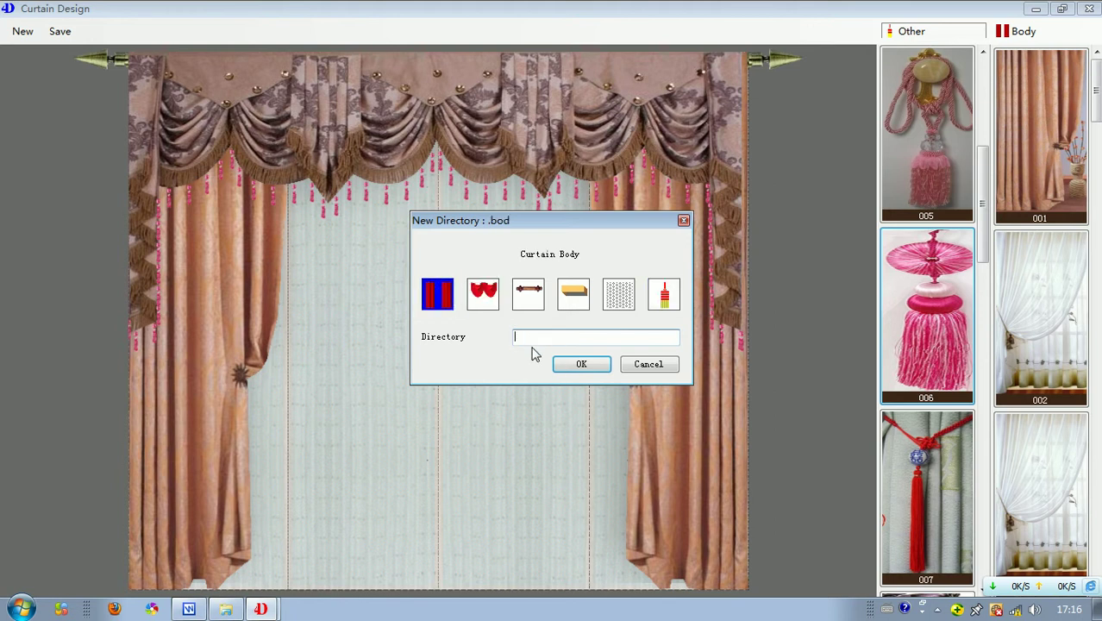
pyautogui.click(538, 338)
pyautogui.write('add curtain body')
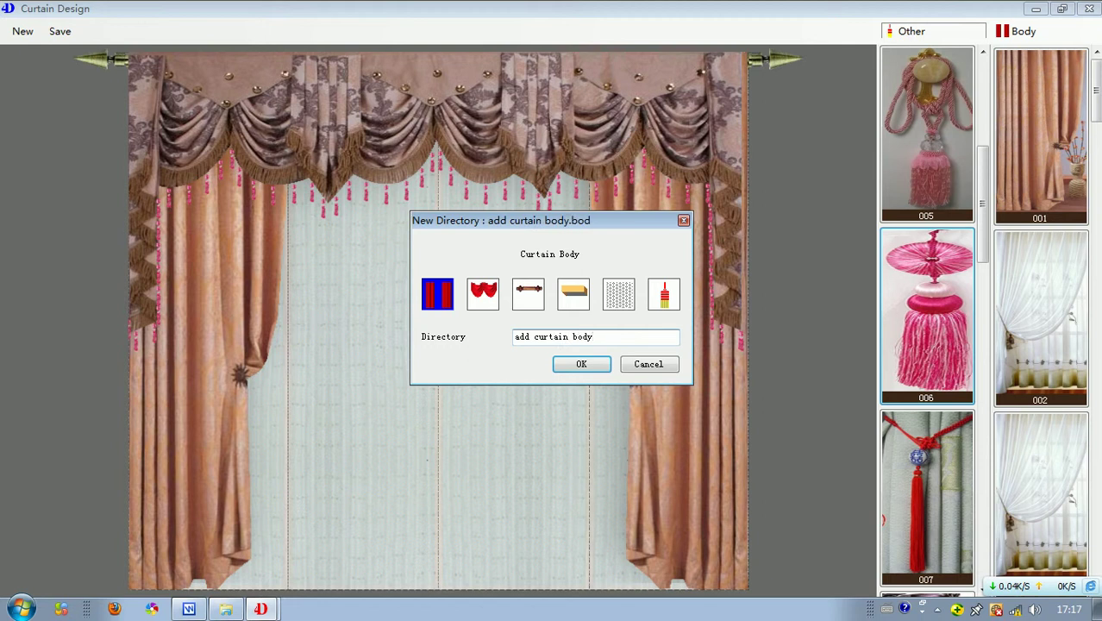
pyautogui.click(582, 364)
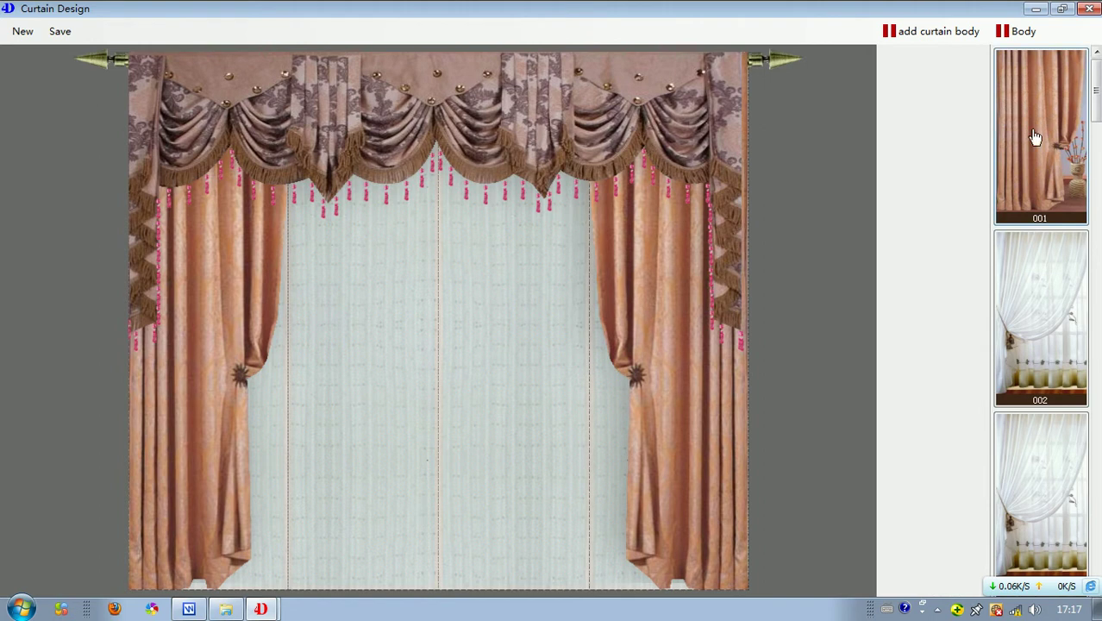
pyautogui.rightClick(928, 79)
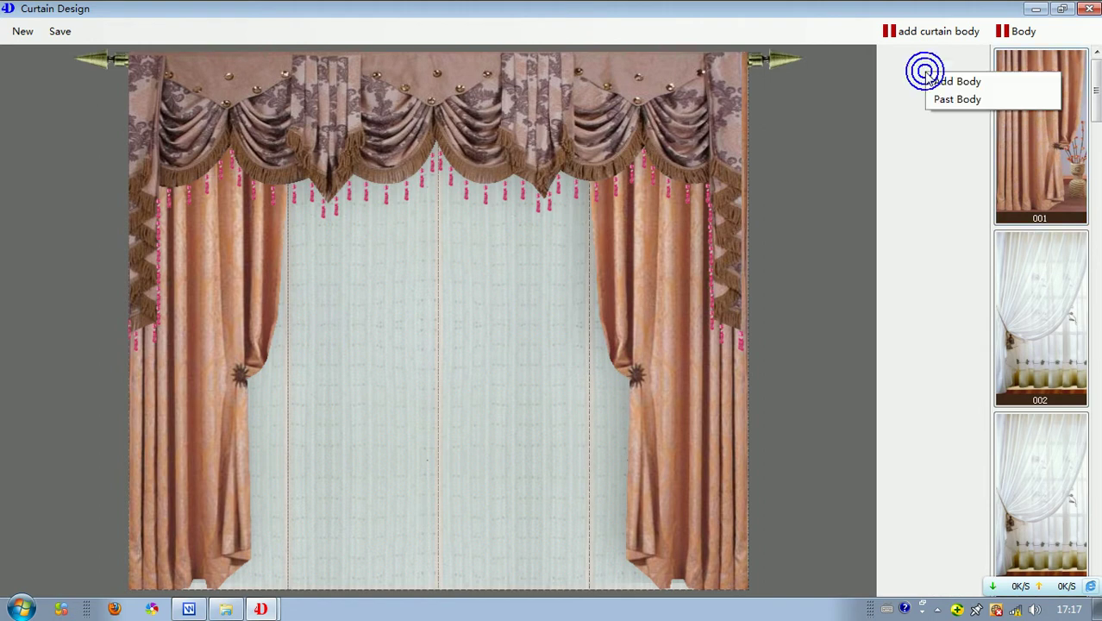
pyautogui.click(942, 82)
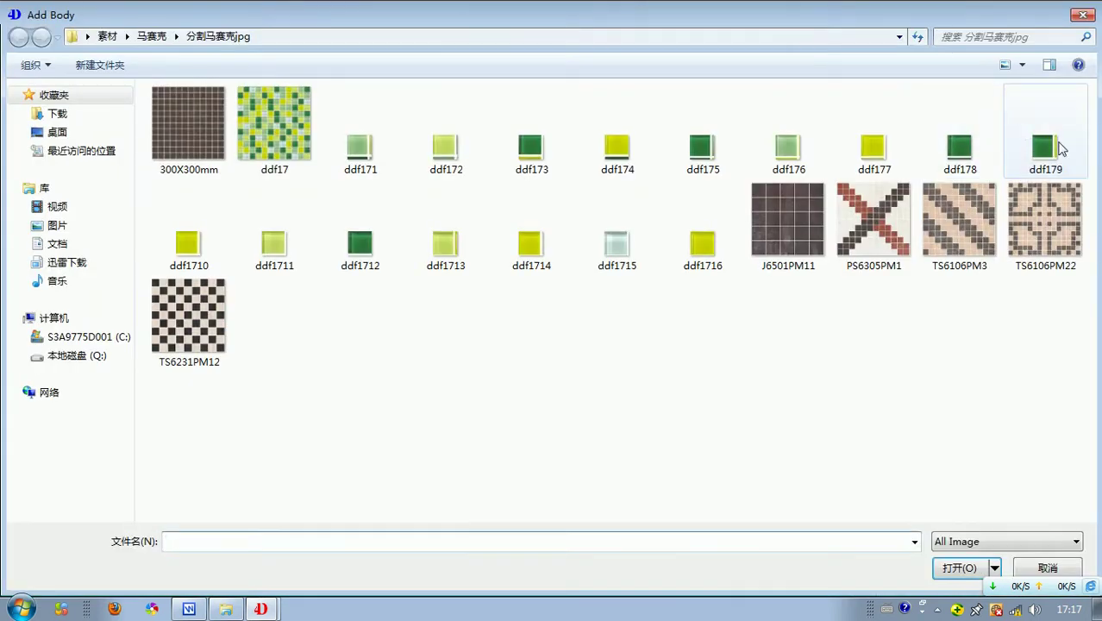
pyautogui.click(91, 132)
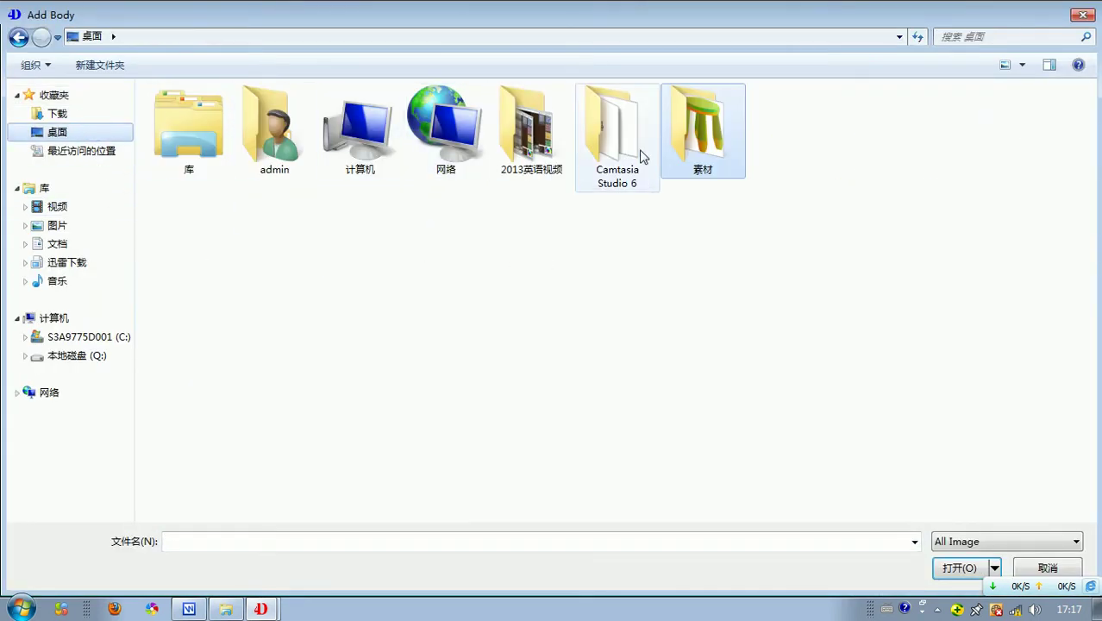
pyautogui.doubleClick(694, 140)
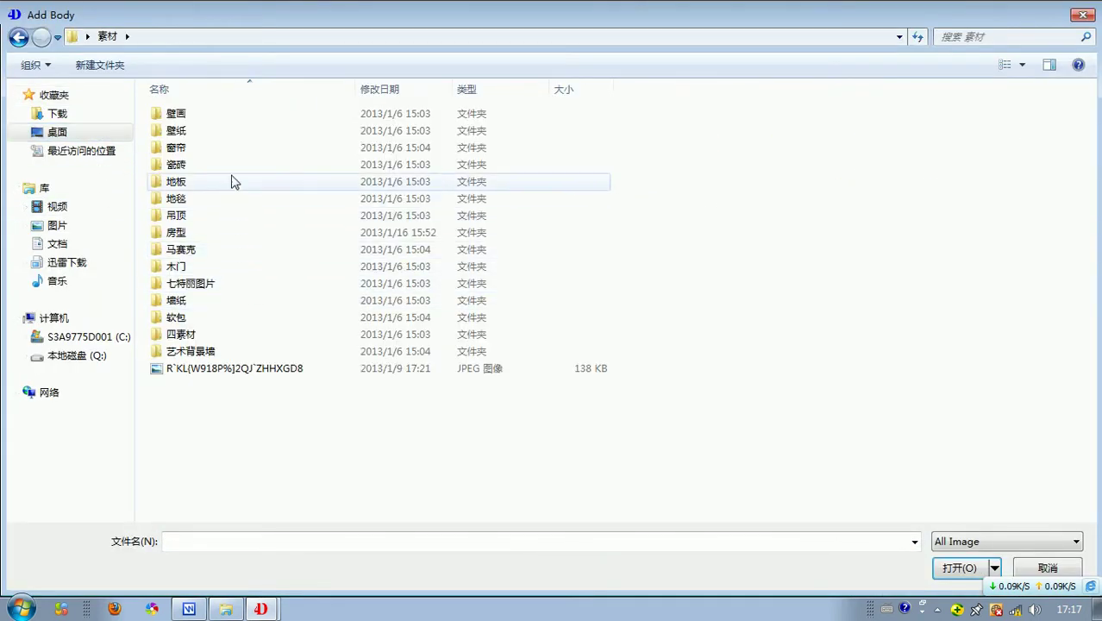
pyautogui.click(229, 146)
pyautogui.doubleClick(229, 148)
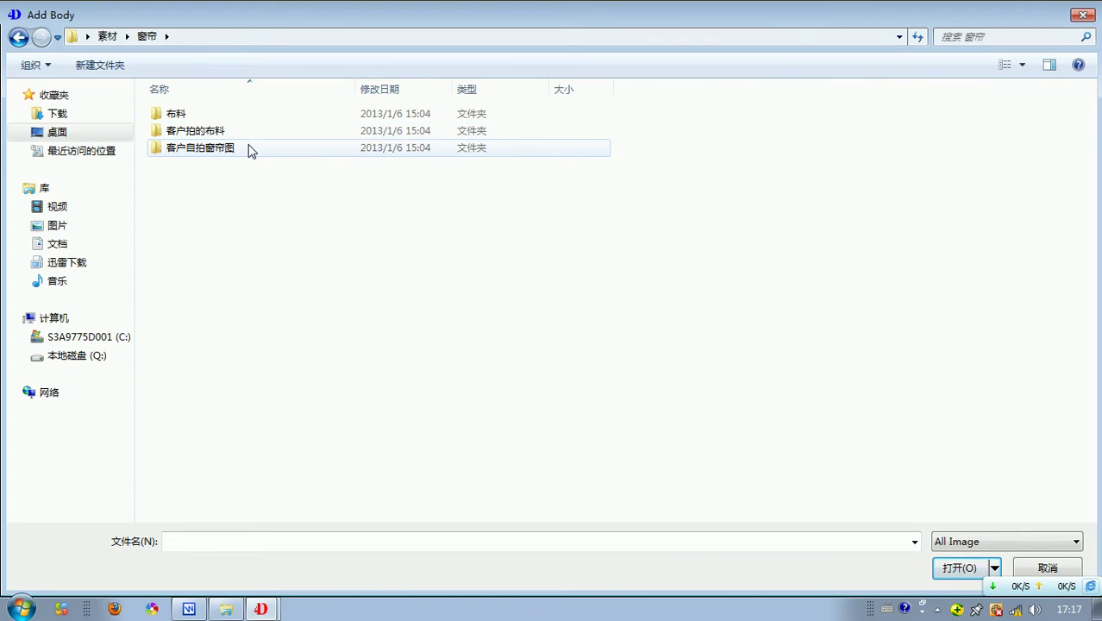
pyautogui.doubleClick(250, 148)
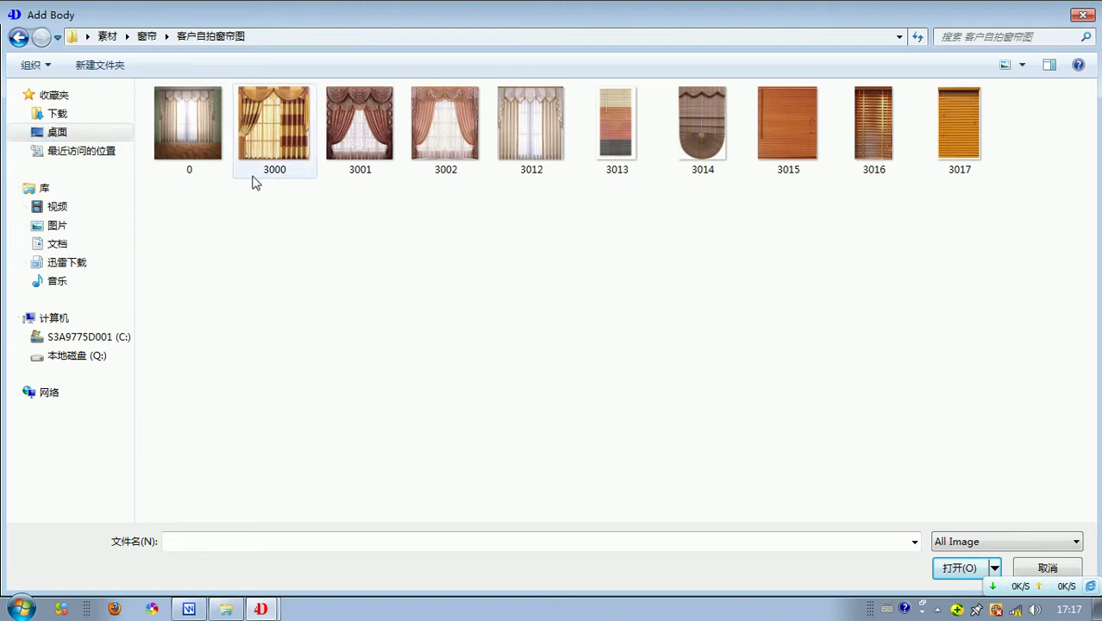
pyautogui.moveTo(255, 182)
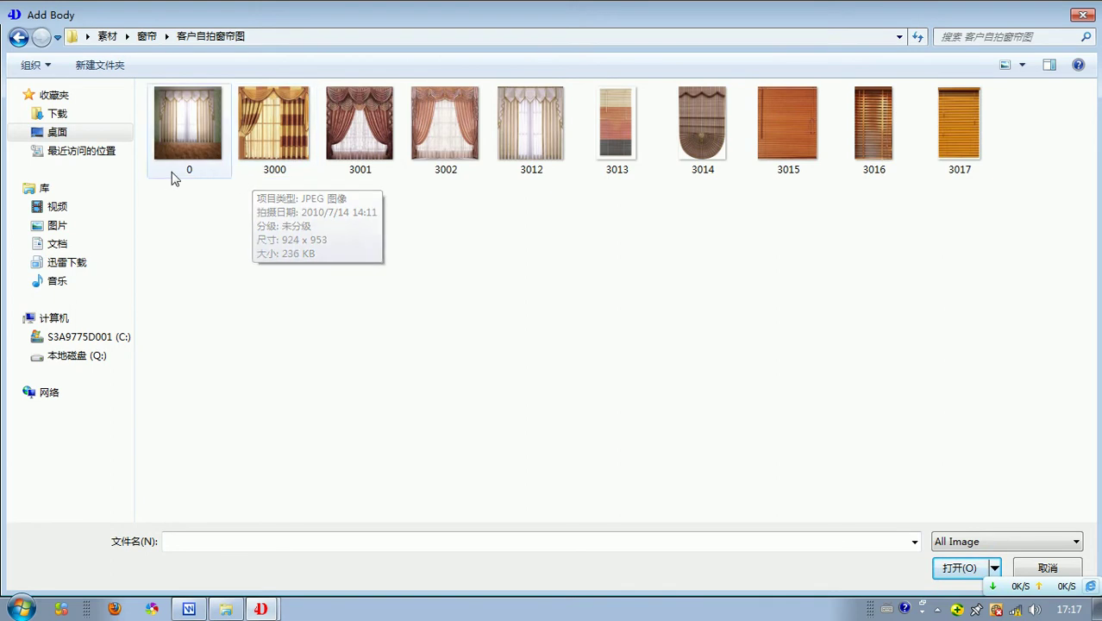
pyautogui.click(76, 134)
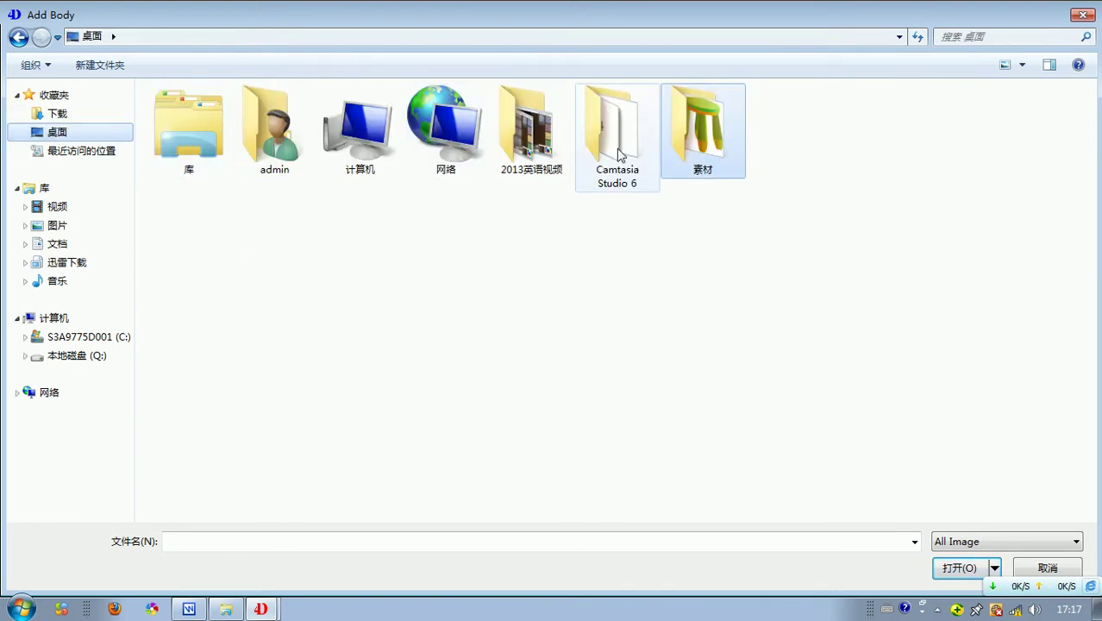
pyautogui.click(699, 136)
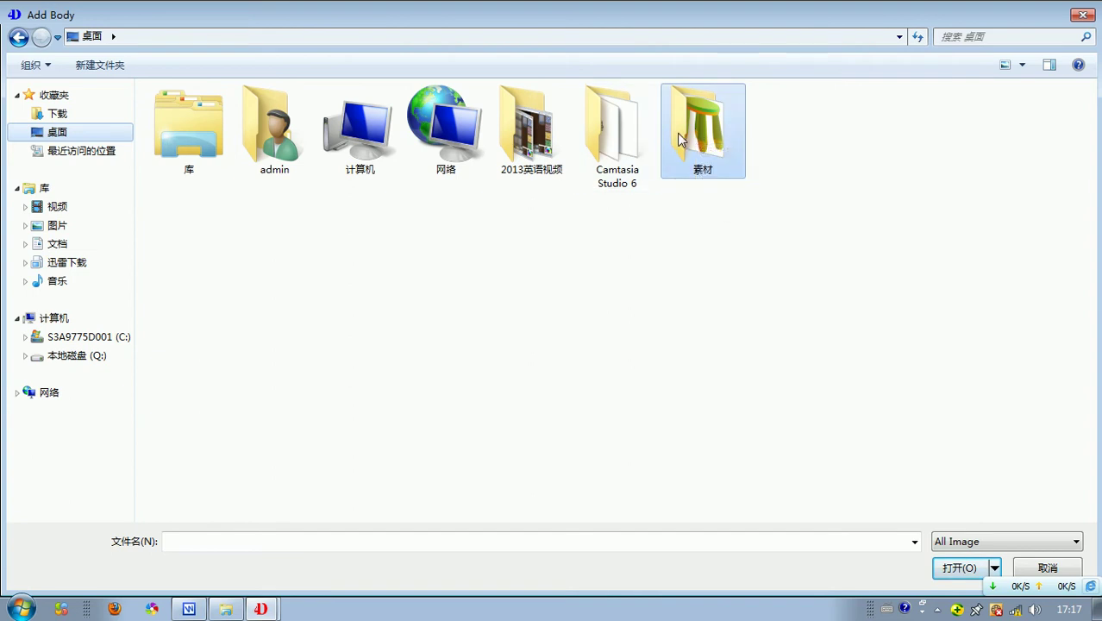
pyautogui.doubleClick(704, 135)
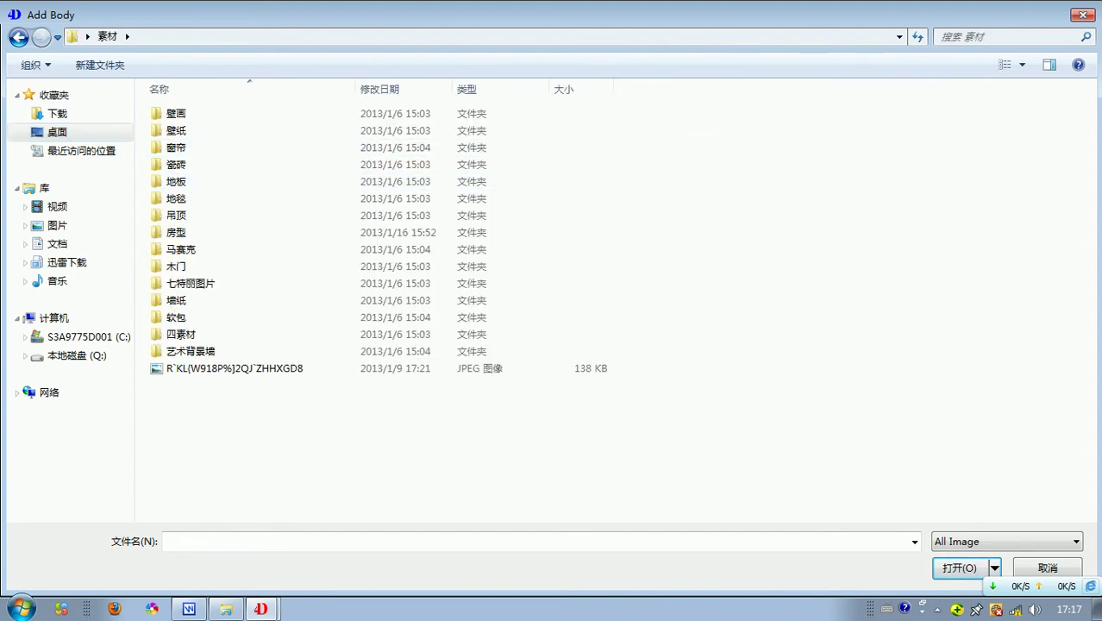
pyautogui.click(1081, 15)
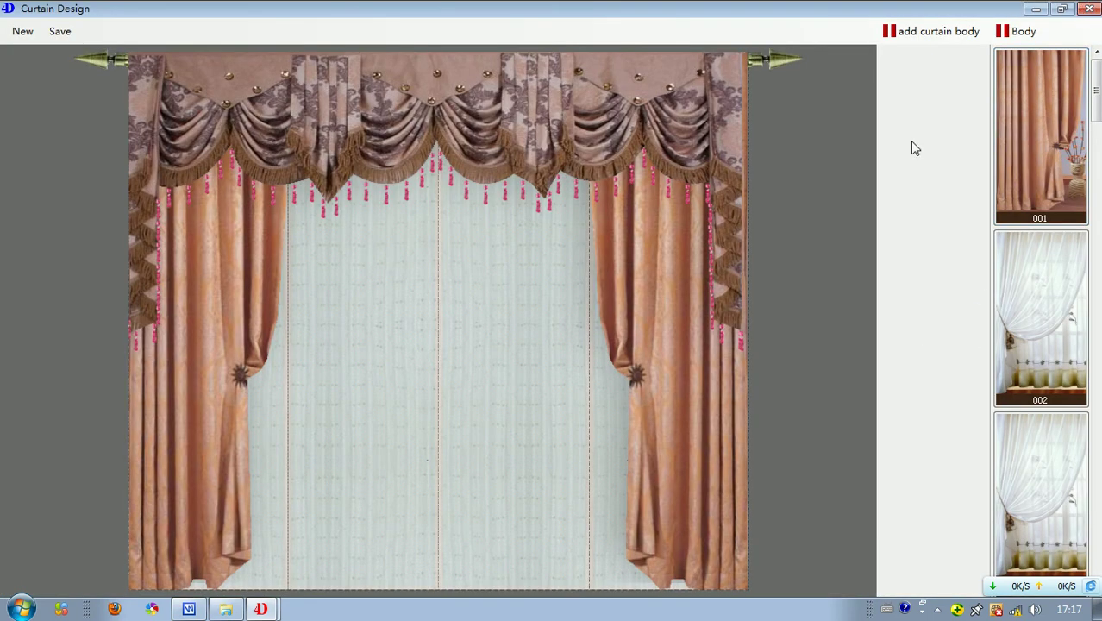